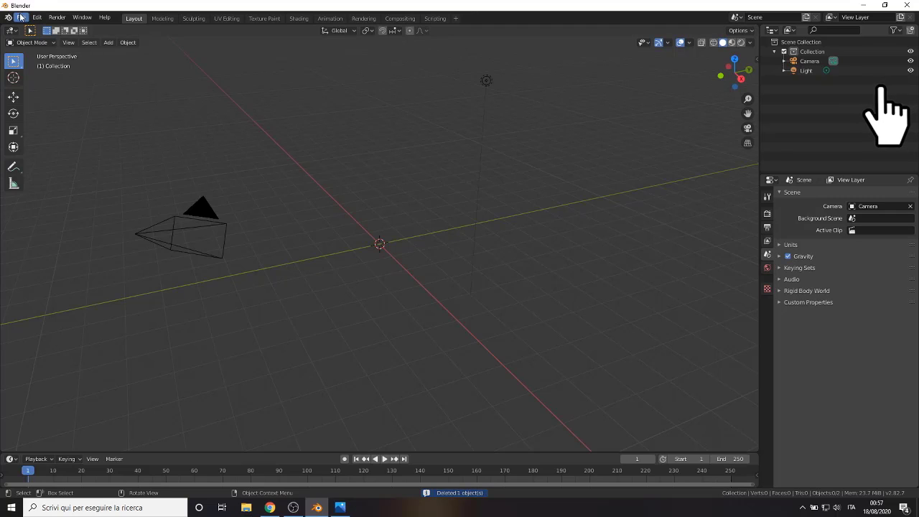
- Add a default cylinder mesh at the world origin beside the camera and light
click(21, 17)
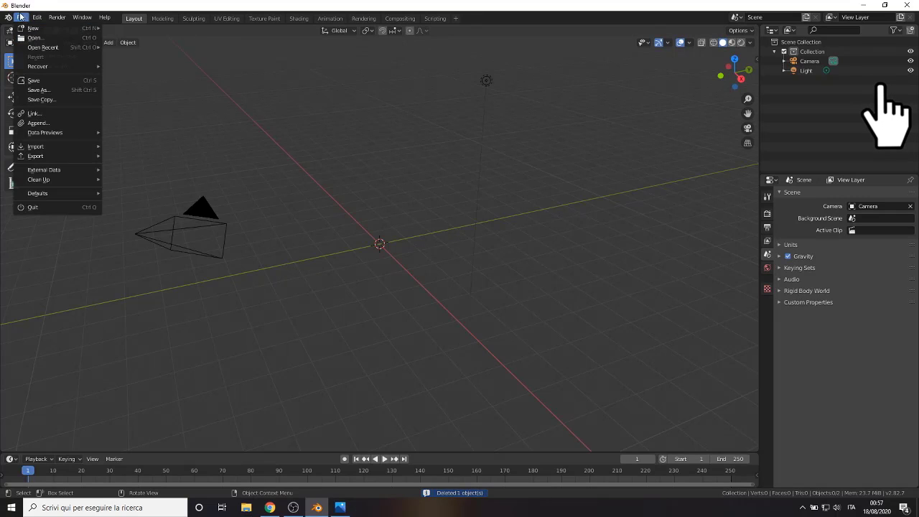
click(108, 42)
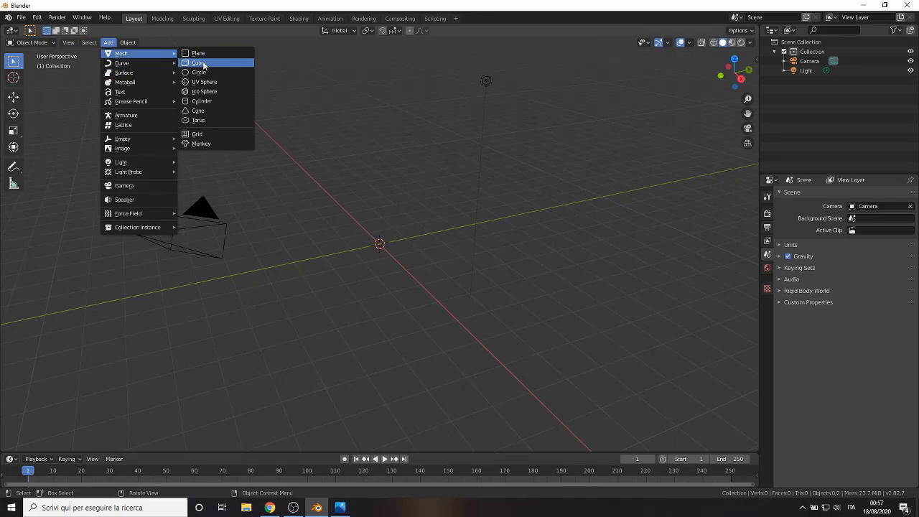
mouse_move(136, 53)
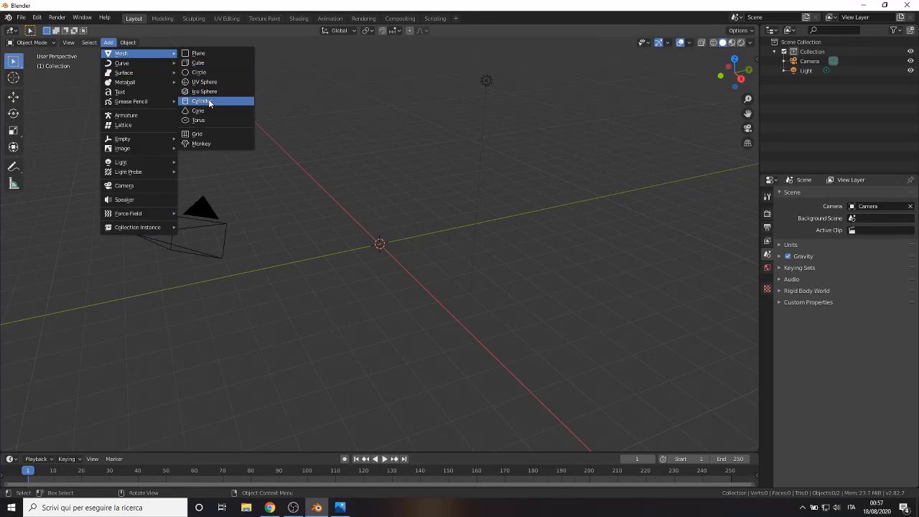
click(201, 101)
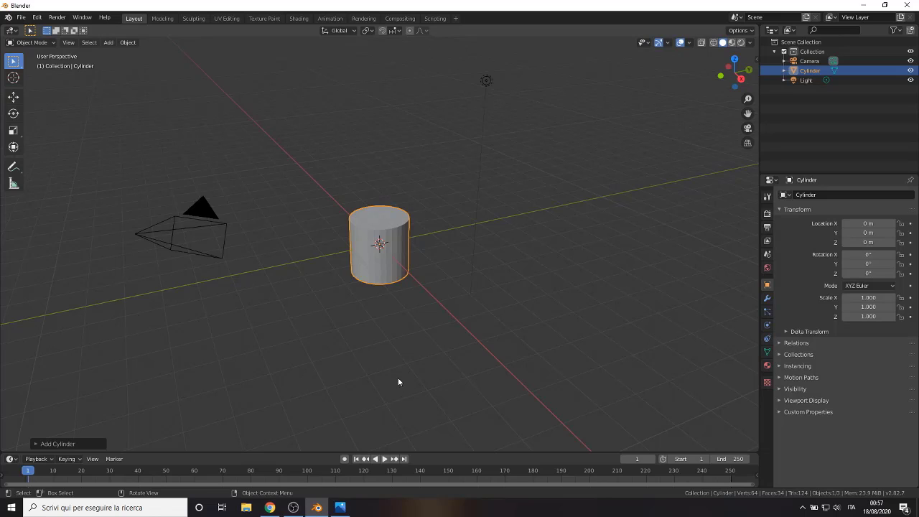
- In front view, enter Edit Mode with see-through wireframe and select the whole cylinder
key(KP_1)
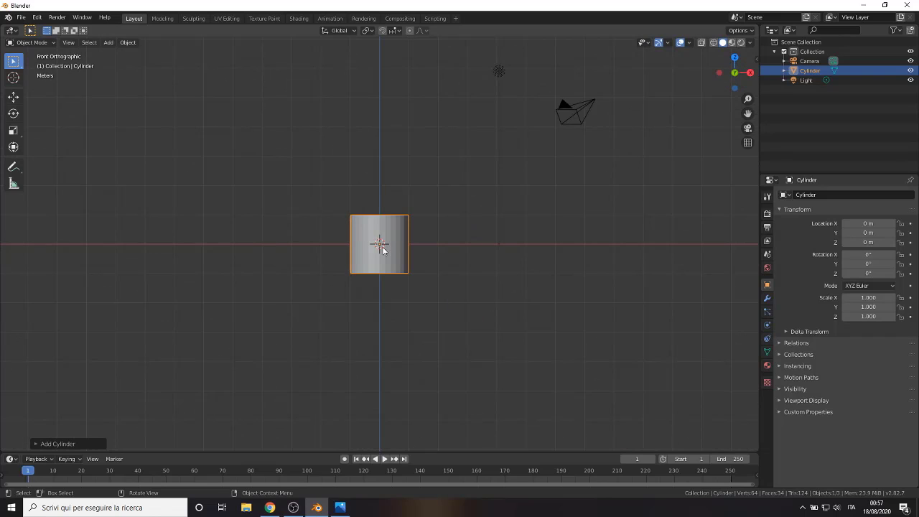
scroll(384, 250, up, 3)
scroll(378, 242, up, 1)
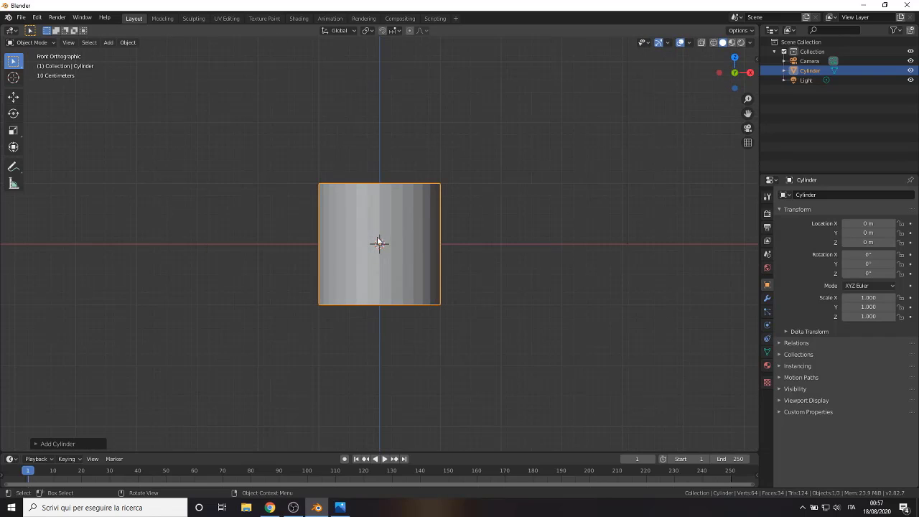
click(31, 42)
click(32, 64)
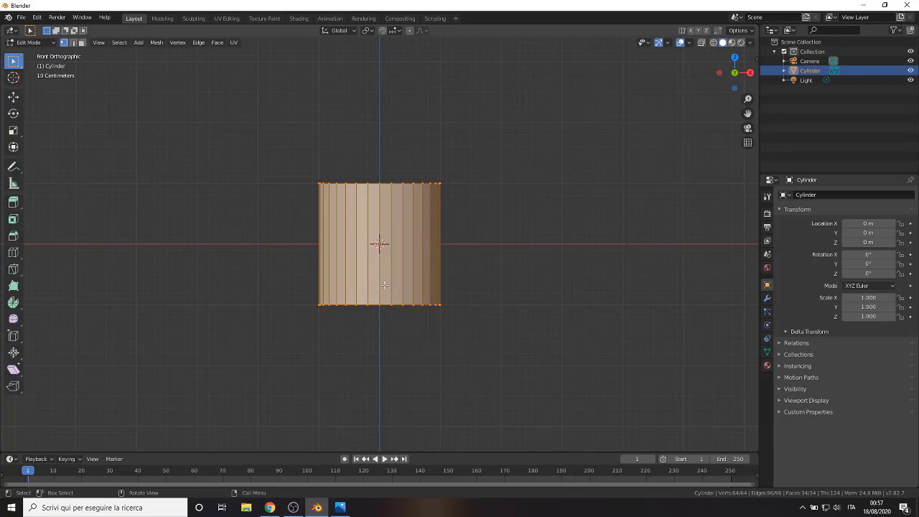
key(z)
click(303, 288)
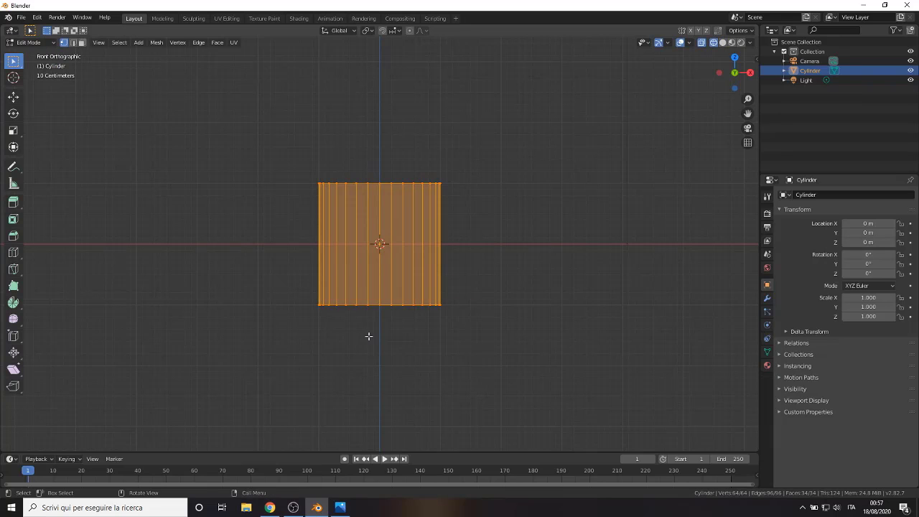
key(alt+z)
key(alt+z)
drag(264, 116, 586, 407)
- Scale the cylinder about 1.6 times taller along Z
click(13, 132)
drag(380, 206, 379, 180)
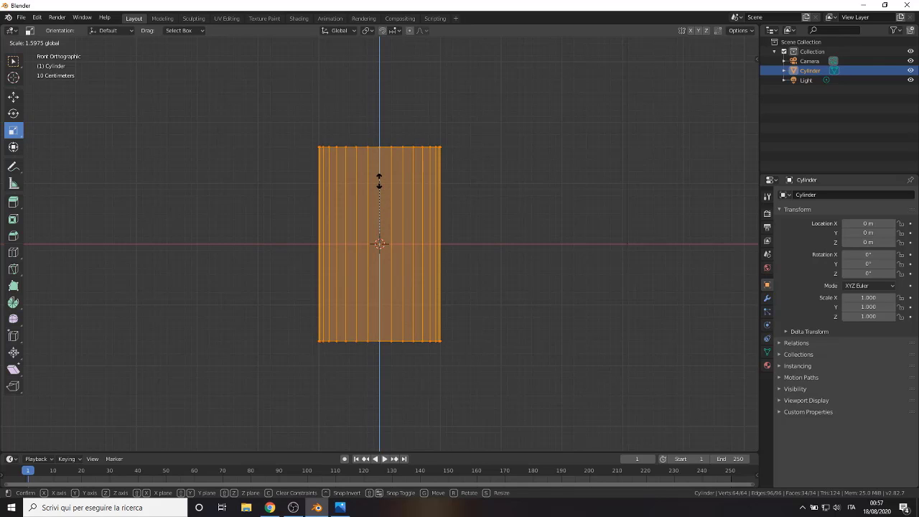
mouse_move(597, 273)
middle_down()
mouse_move(512, 287)
mouse_move(455, 318)
mouse_move(343, 277)
mouse_move(441, 276)
middle_up()
key(KP_1)
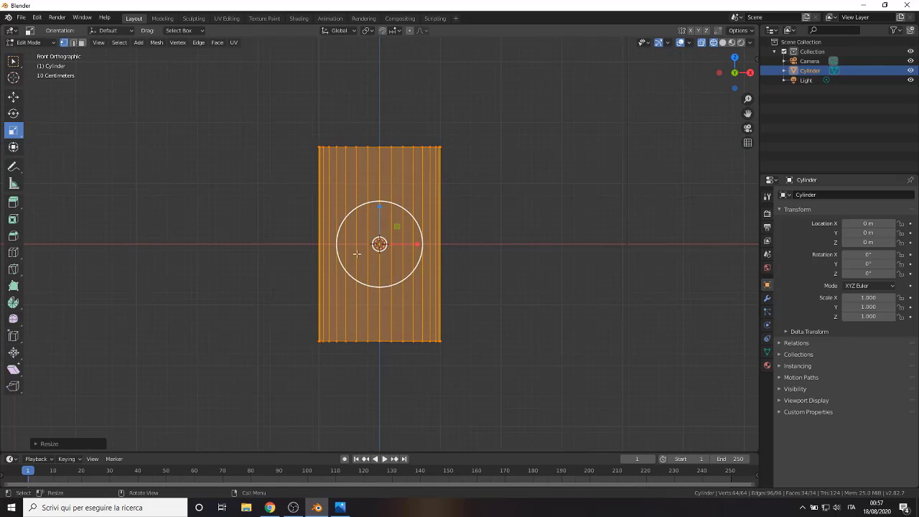
middle_drag(513, 217, 458, 244)
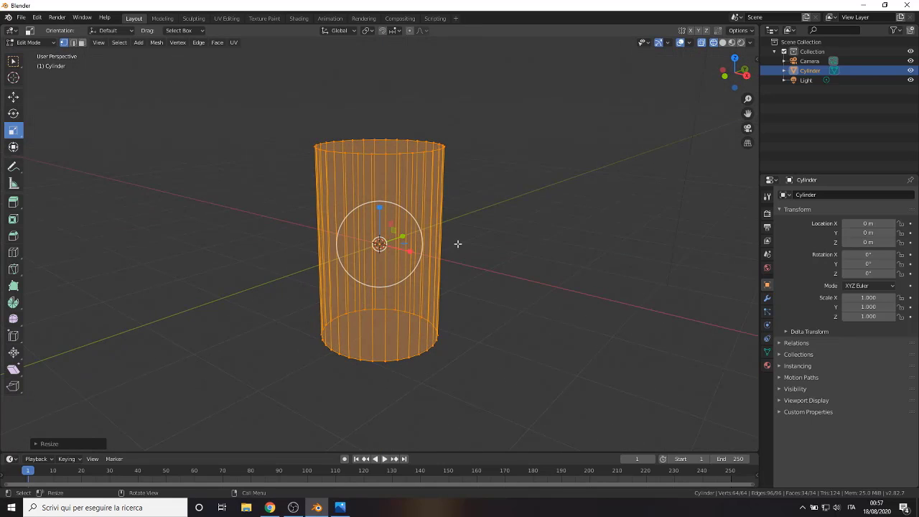
- Return to solid shading and select only the cylinder's top face in face select mode
key(z)
click(520, 247)
mouse_move(258, 226)
middle_down()
mouse_move(311, 265)
mouse_move(146, 180)
mouse_move(187, 215)
middle_up()
click(13, 96)
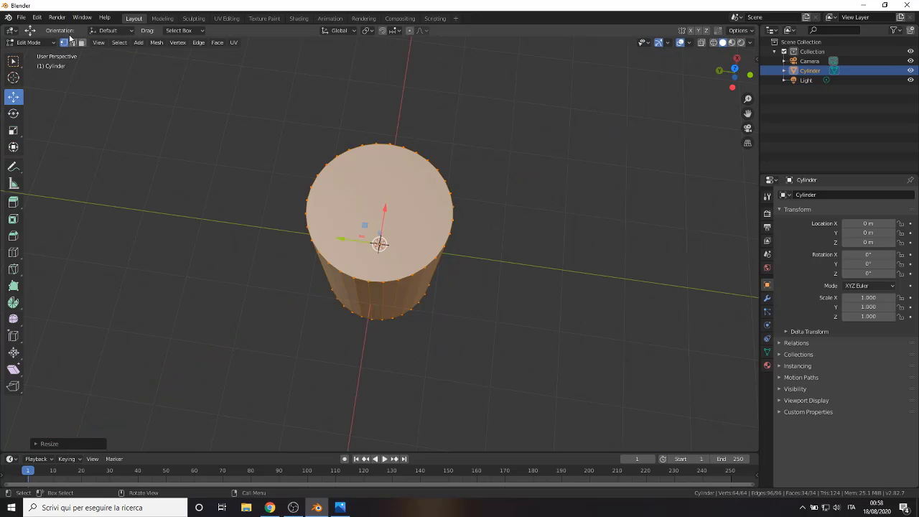
key(3)
click(379, 215)
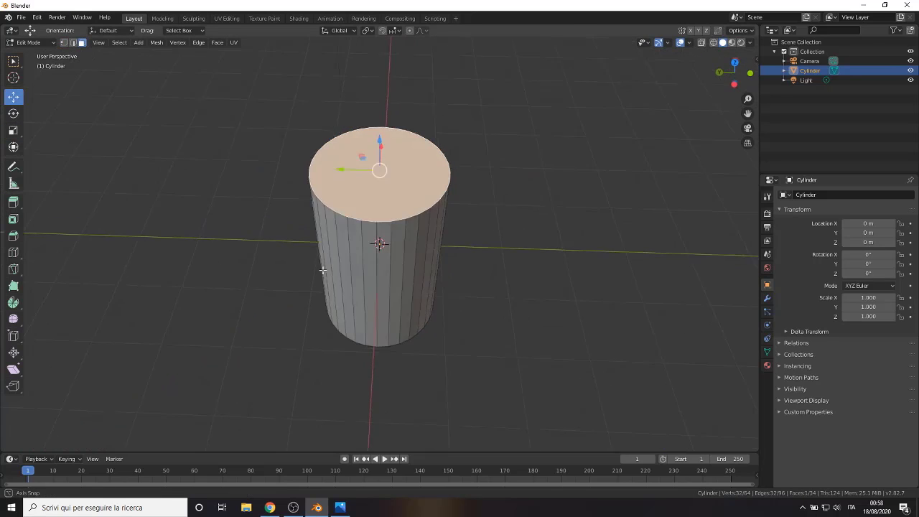
mouse_move(320, 320)
middle_down()
mouse_move(316, 228)
mouse_move(404, 205)
mouse_move(428, 170)
middle_up()
middle_drag(375, 116, 376, 168)
scroll(377, 168, up, 1)
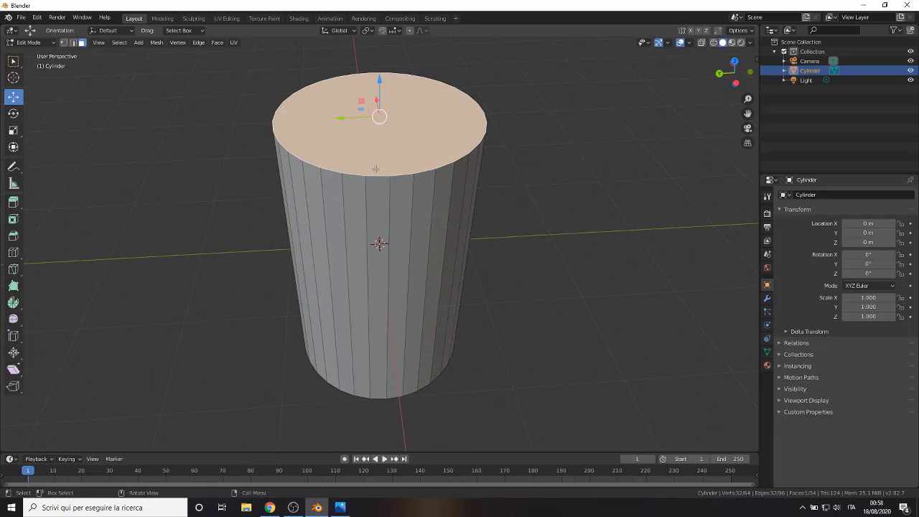
- Extrude the top face in place, scale it to about 0.95, and compare with the reference photo
key(e)
right_click(545, 307)
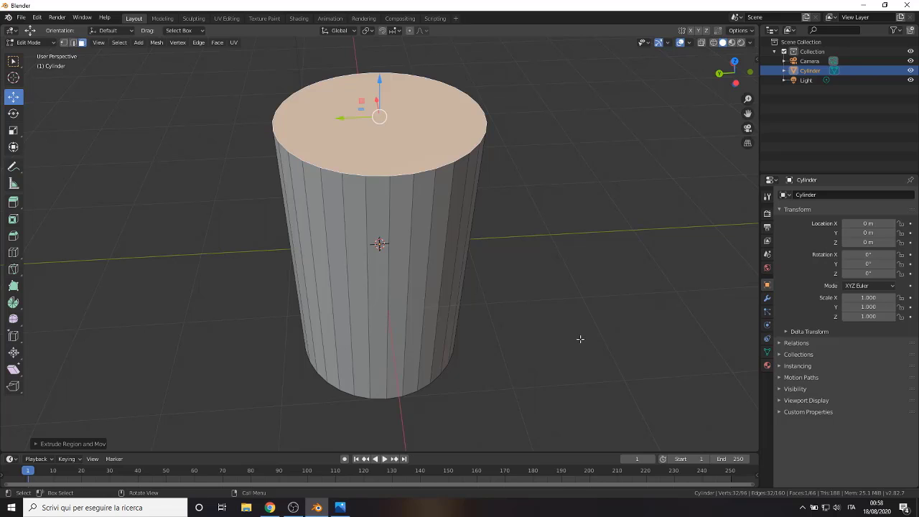
key(s)
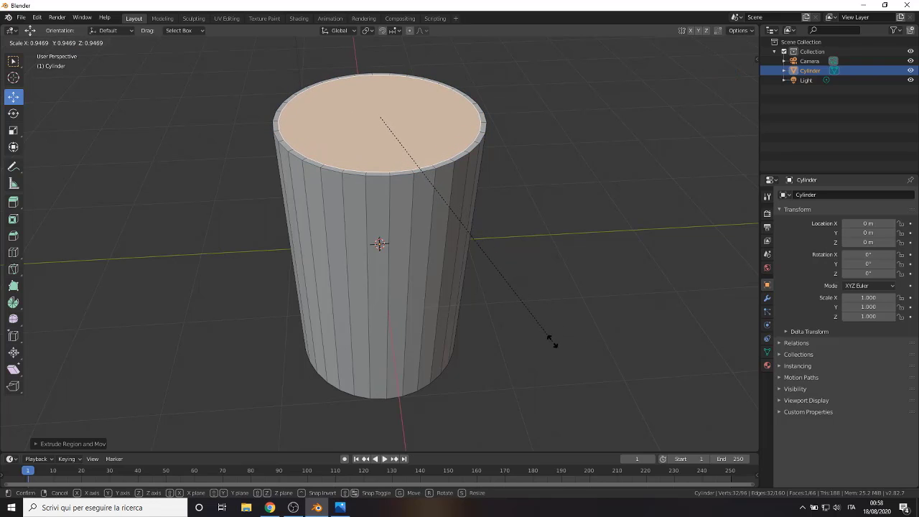
click(552, 341)
click(340, 507)
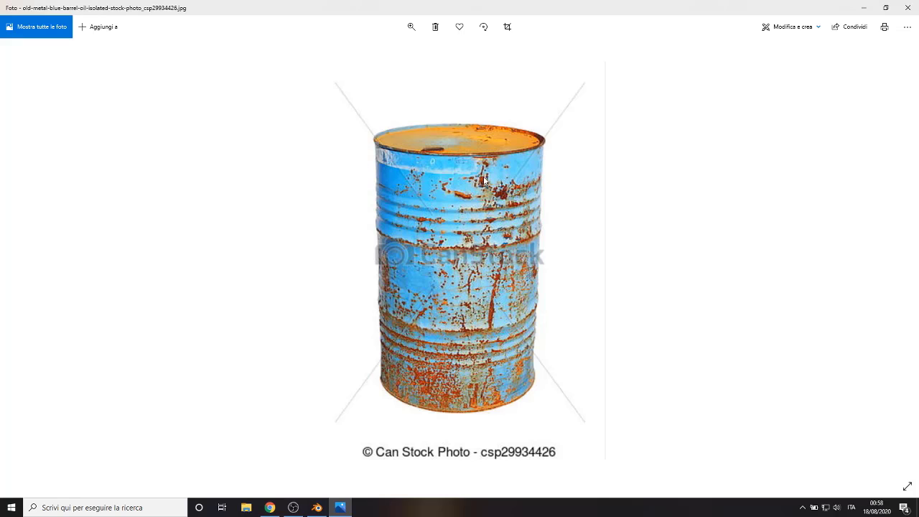
click(316, 507)
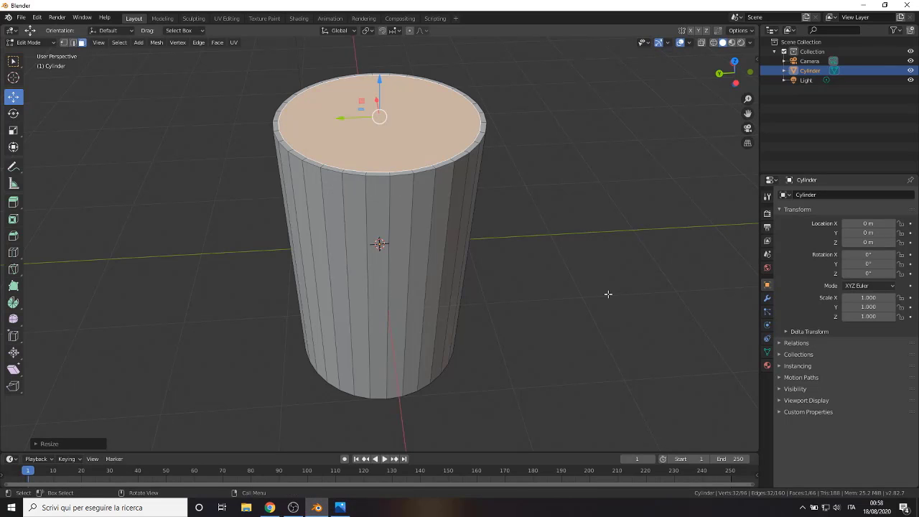
- Resize the inset top face and lower it slightly
key(s)
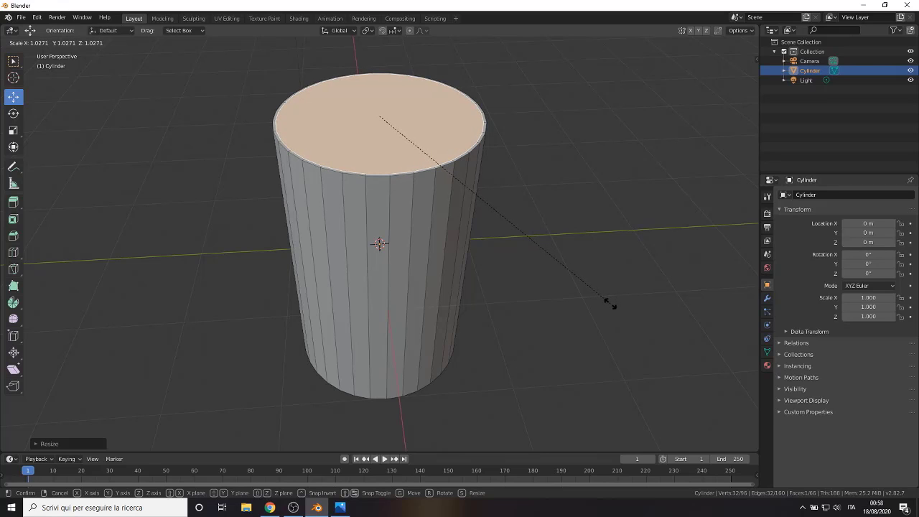
click(609, 305)
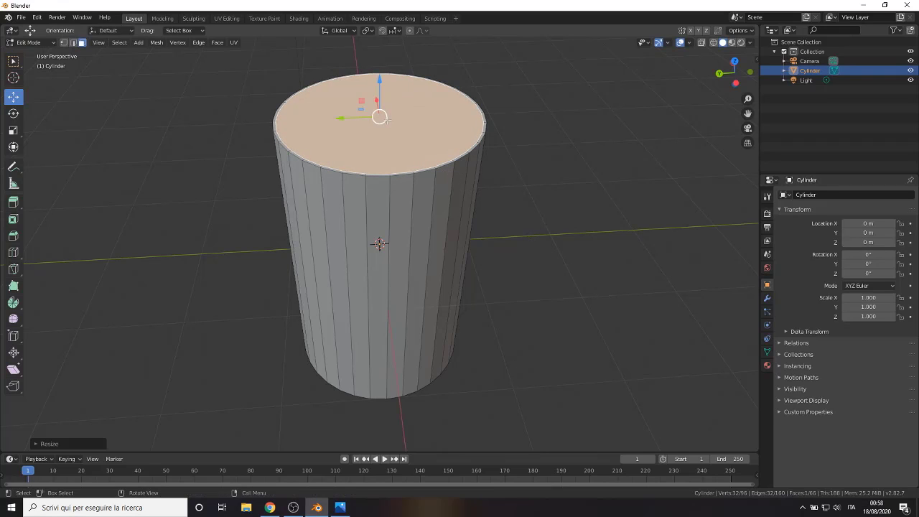
key(s)
key(Escape)
drag(379, 79, 379, 82)
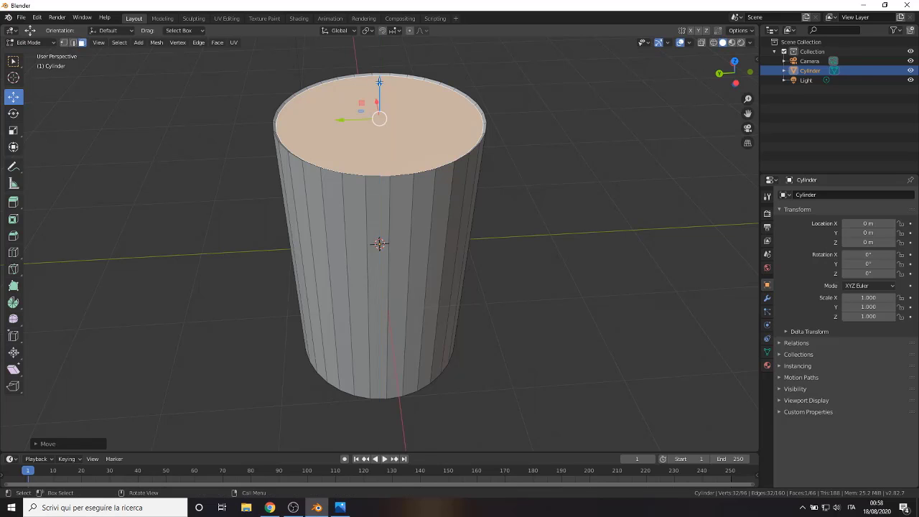
- Extrude the top face again, push it down, and shrink it into a recessed lid
key(z)
click(165, 291)
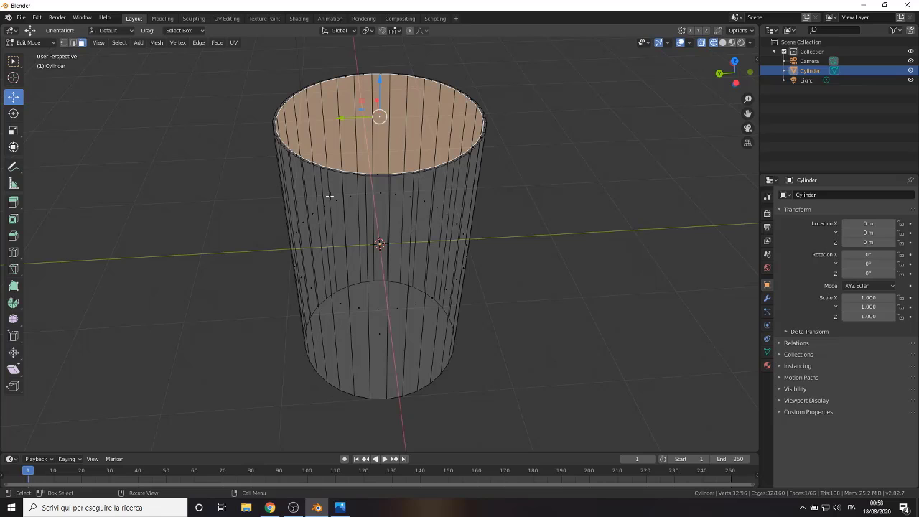
key(z)
click(411, 199)
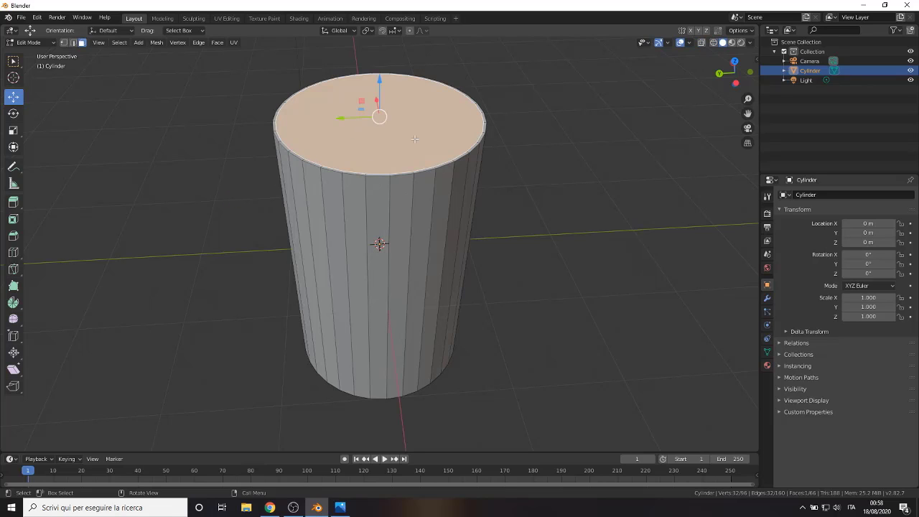
key(e)
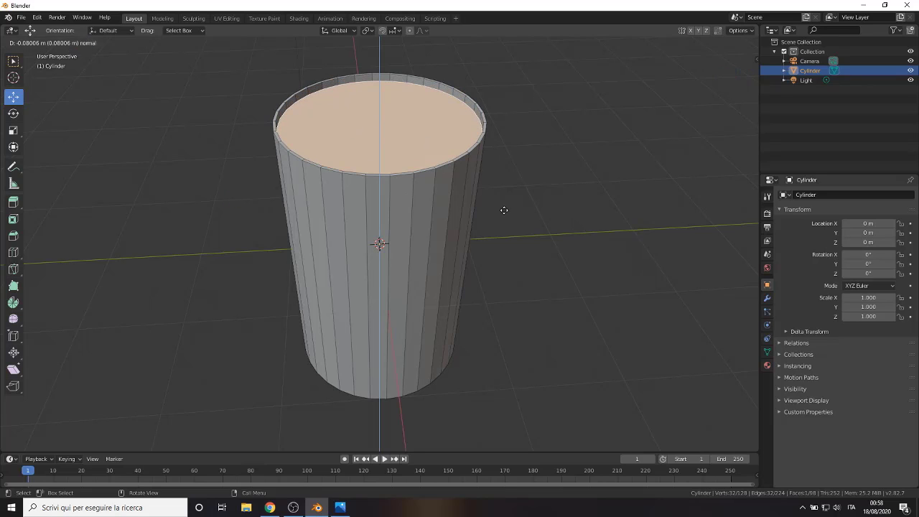
right_click(503, 210)
drag(376, 76, 379, 87)
key(s)
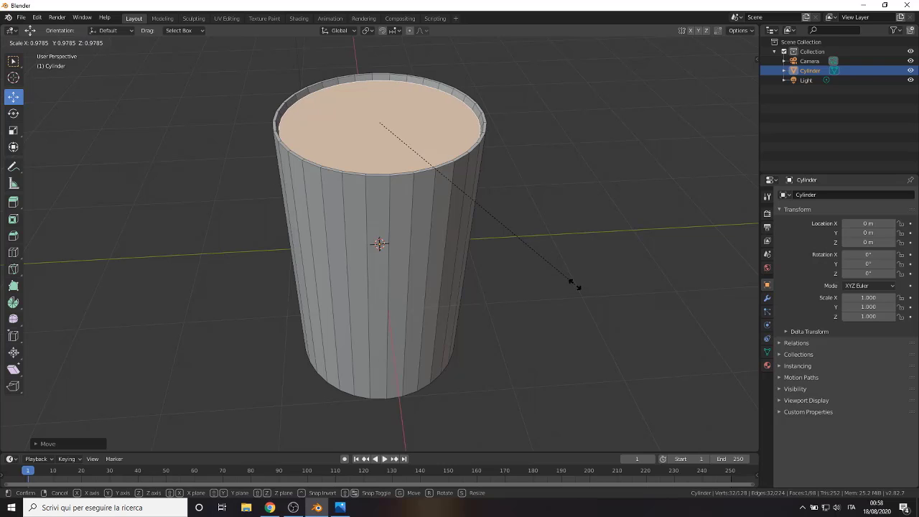
click(572, 282)
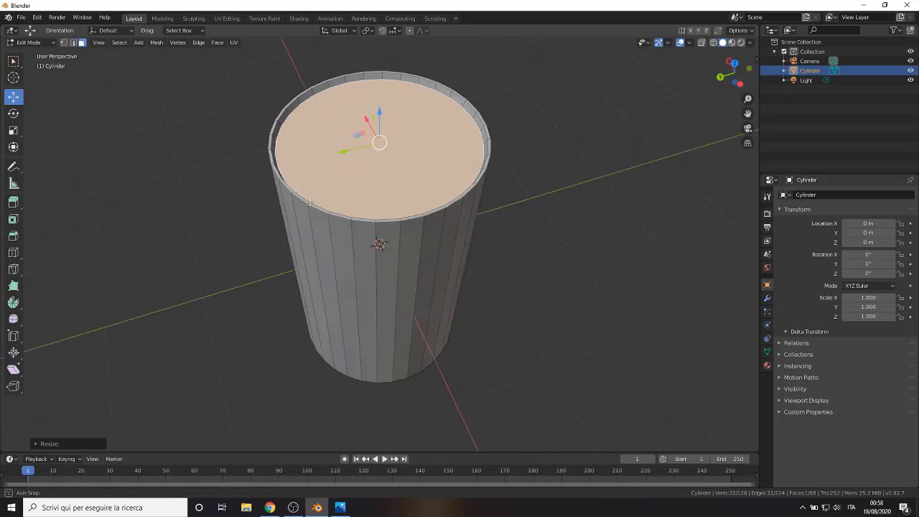
- Inspect the recessed lid from several angles and compare it with the rusty blue barrel photo
mouse_move(303, 198)
middle_down()
mouse_move(469, 155)
mouse_move(371, 133)
middle_up()
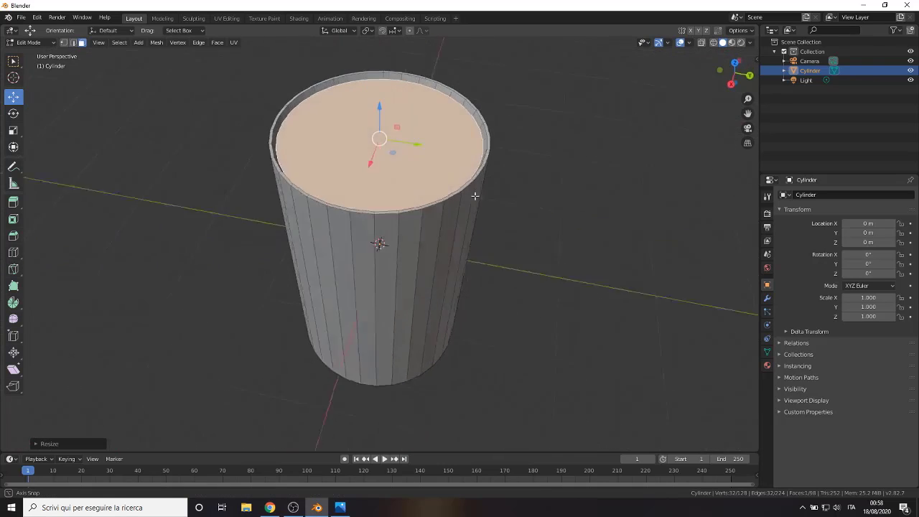
scroll(370, 133, up, 2)
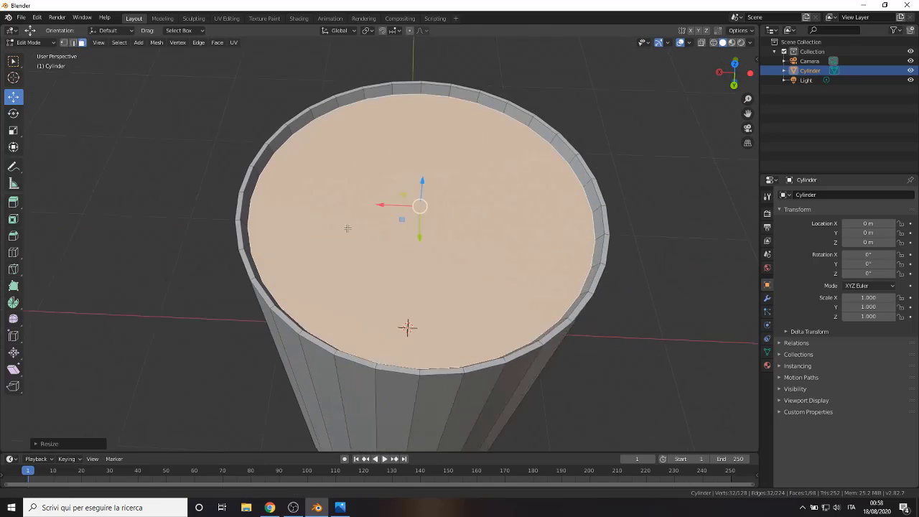
mouse_move(370, 133)
middle_down()
mouse_move(327, 254)
mouse_move(365, 205)
middle_up()
scroll(327, 254, down, 1)
scroll(366, 205, down, 1)
scroll(366, 204, down, 2)
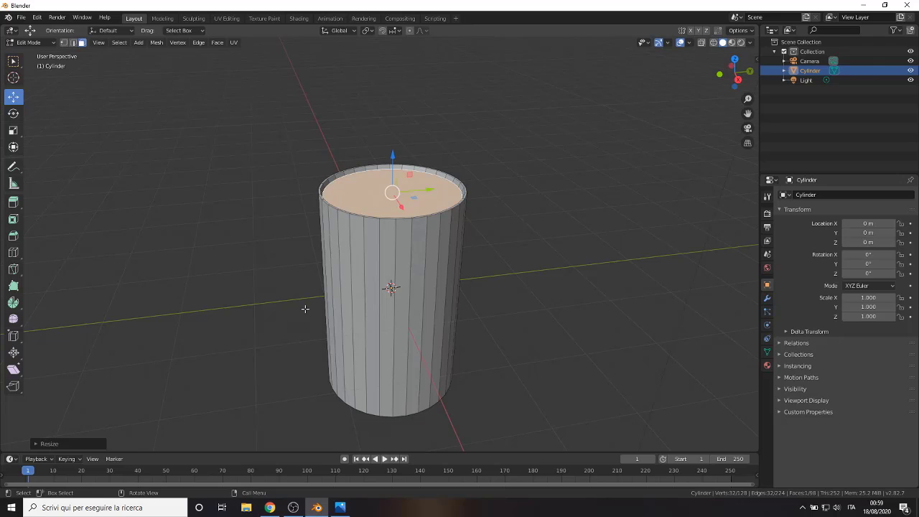
scroll(384, 357, up, 2)
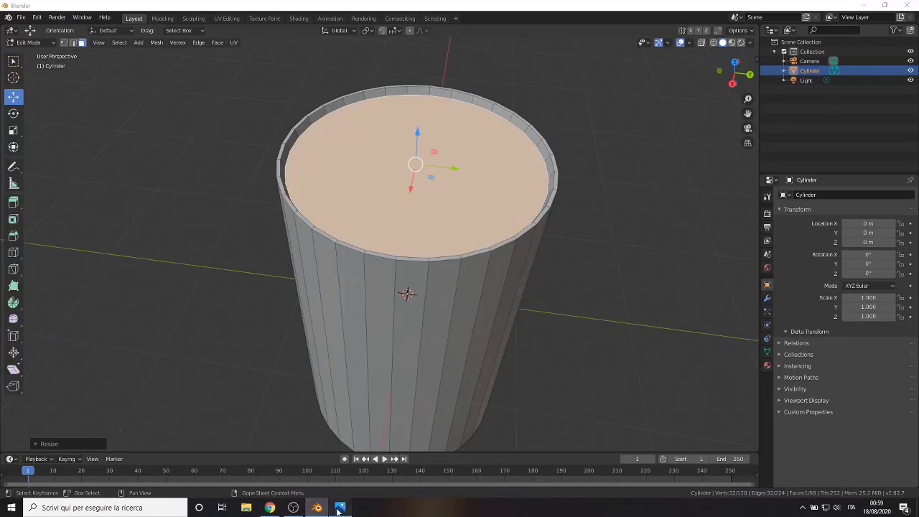
click(339, 508)
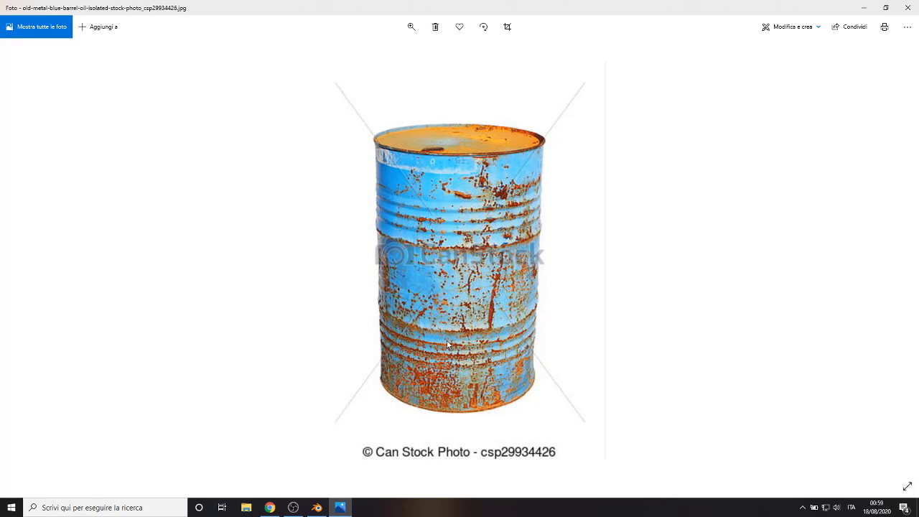
click(316, 507)
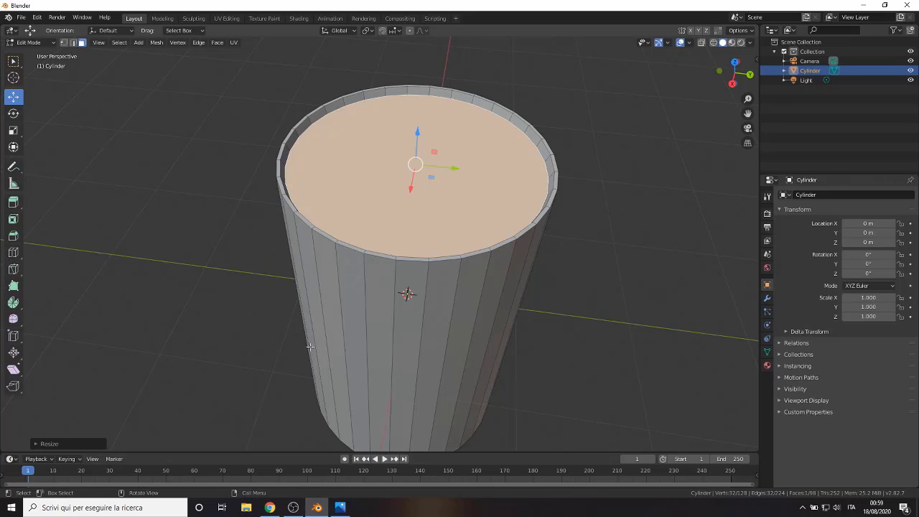
- Loop-cut three centred horizontal loops, dividing the barrel body into four bands
mouse_move(310, 347)
middle_down()
mouse_move(327, 277)
mouse_move(261, 211)
mouse_move(263, 225)
mouse_move(268, 197)
mouse_move(189, 186)
mouse_move(342, 196)
mouse_move(336, 229)
middle_up()
scroll(327, 277, down, 3)
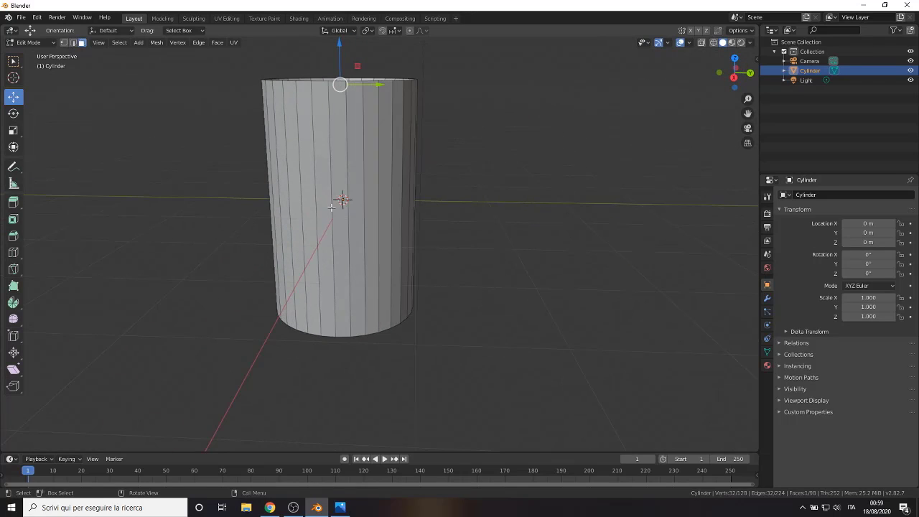
key(ctrl+r)
scroll(330, 207, up, 1)
scroll(331, 207, up, 1)
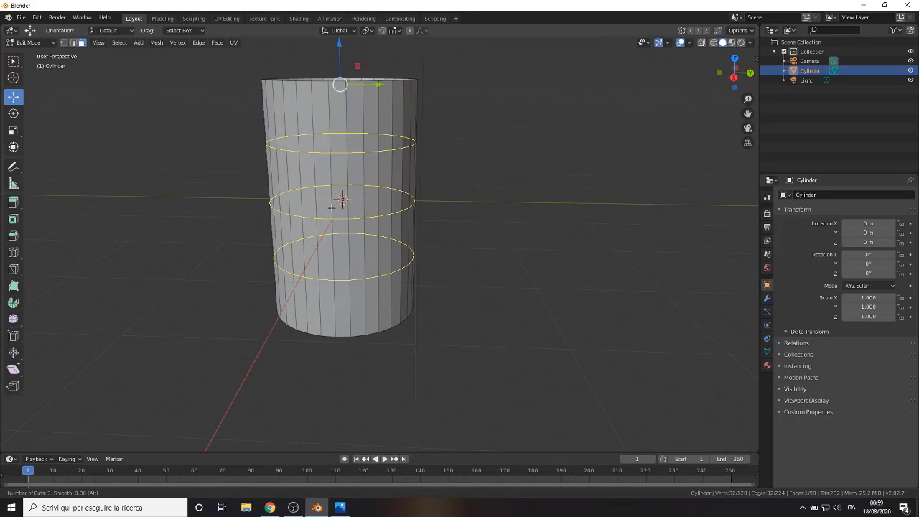
click(331, 207)
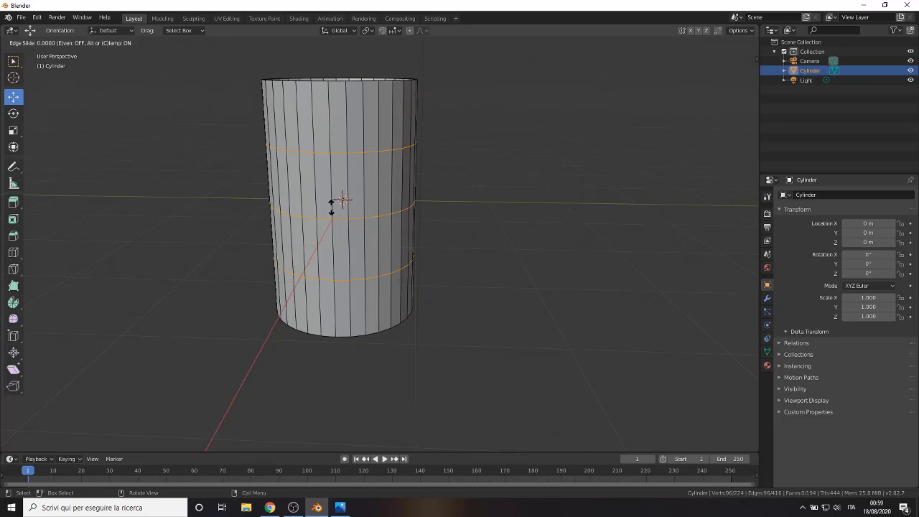
right_click(334, 205)
mouse_move(343, 199)
middle_down()
mouse_move(342, 164)
mouse_move(337, 183)
mouse_move(319, 181)
middle_up()
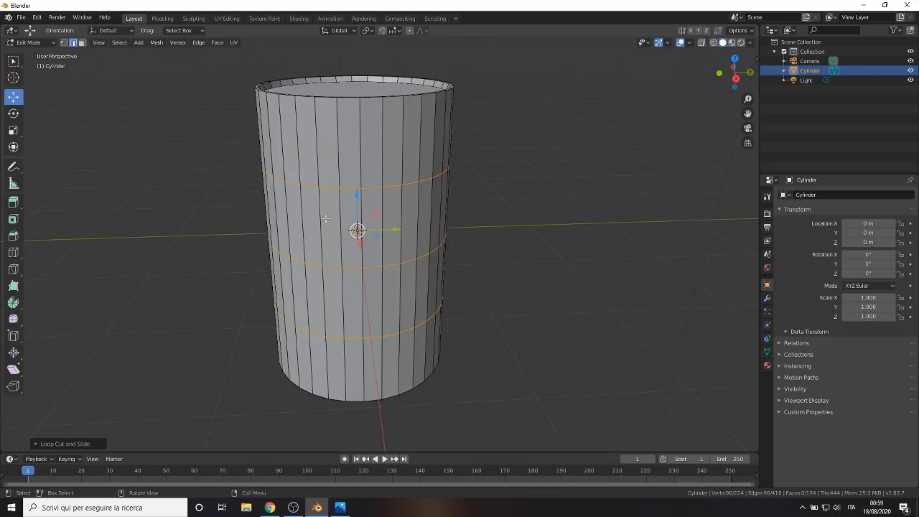
middle_drag(295, 285, 316, 272)
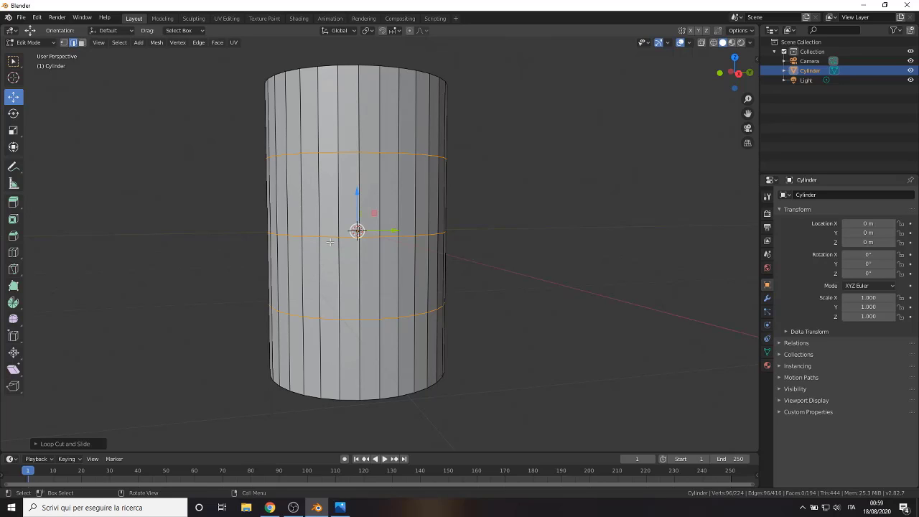
- Add two loops in the middle section and spread them apart vertically by 2.7
key(ctrl+r)
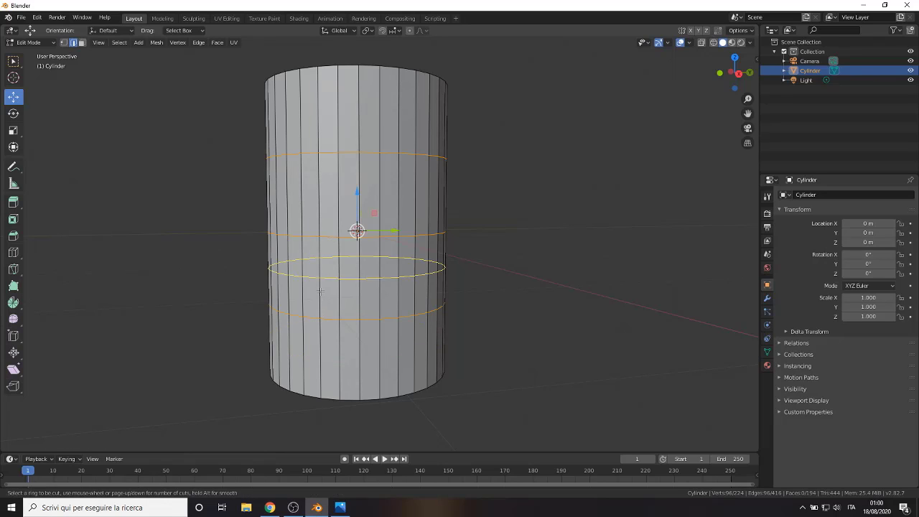
scroll(320, 291, up, 1)
click(320, 290)
right_click(320, 291)
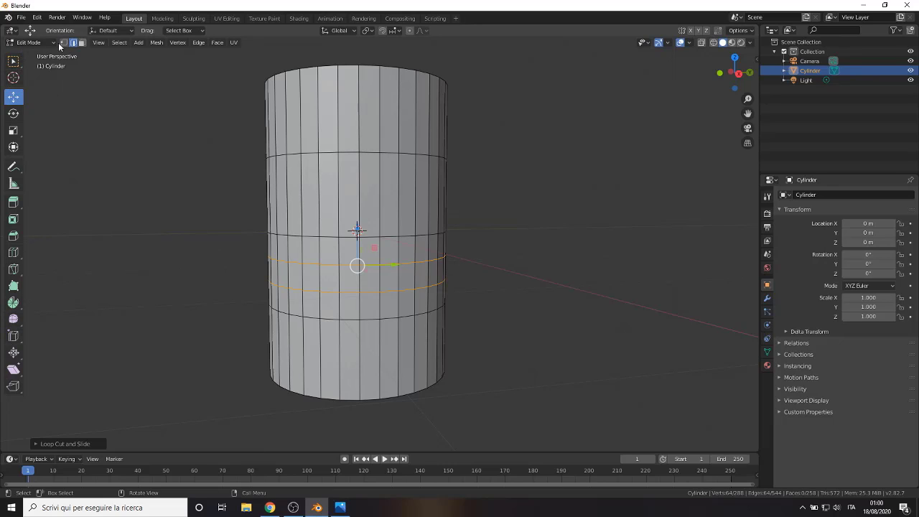
click(13, 130)
drag(357, 228, 356, 164)
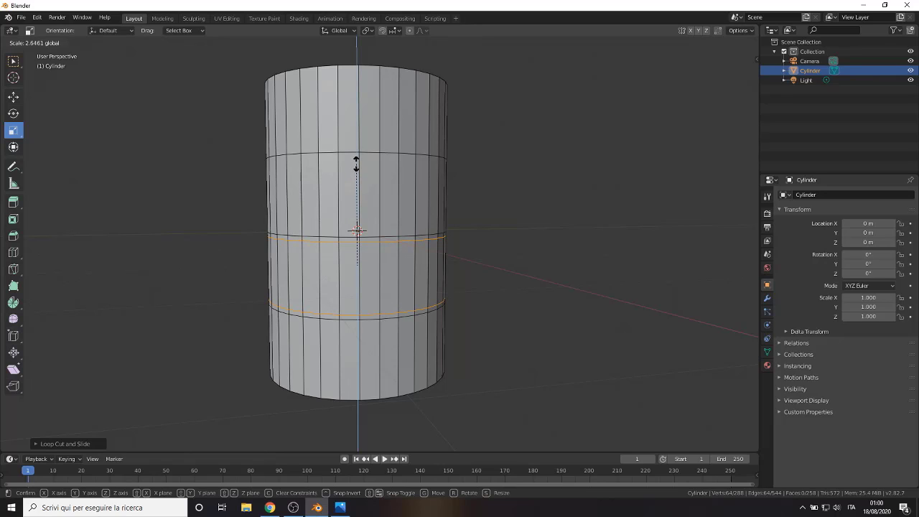
text(2)
text(.)
text(7)
key(Return)
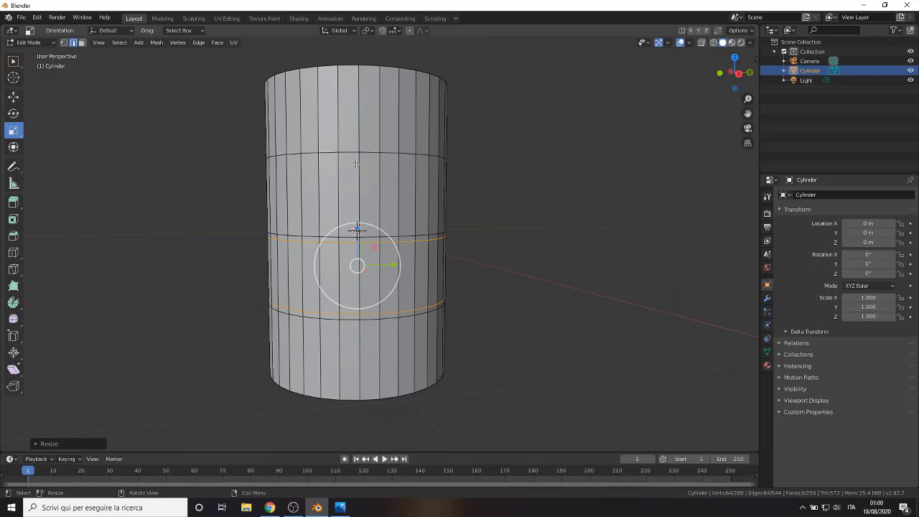
- Add two loops in the upper section and spread them vertically by 2
key(ctrl+r)
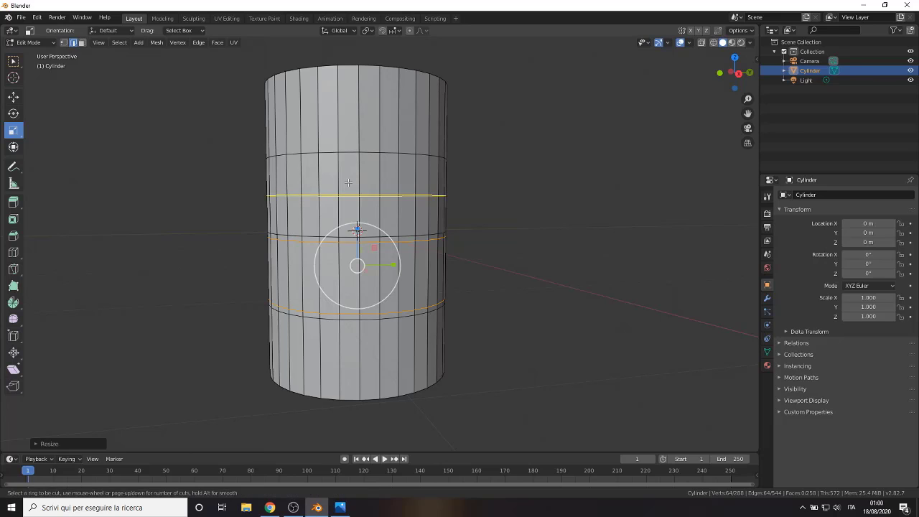
scroll(348, 183, up, 1)
click(348, 182)
right_click(348, 182)
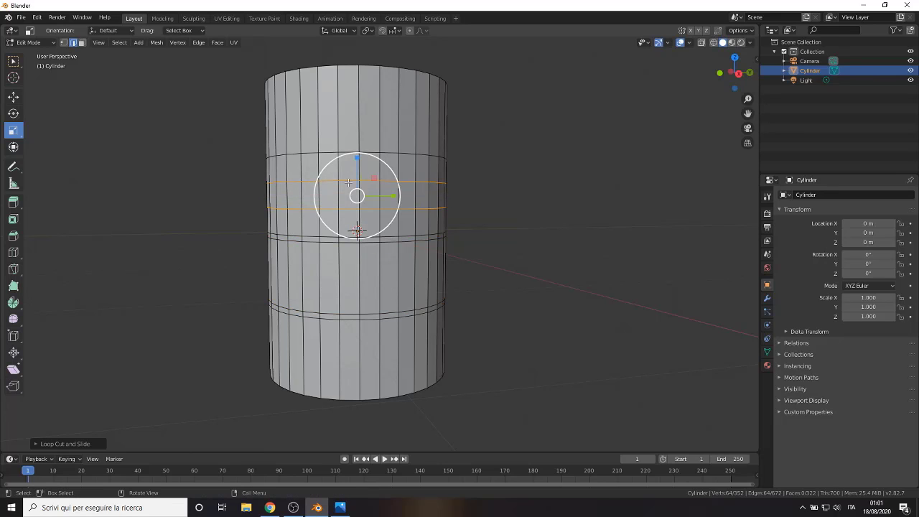
drag(358, 162, 351, 104)
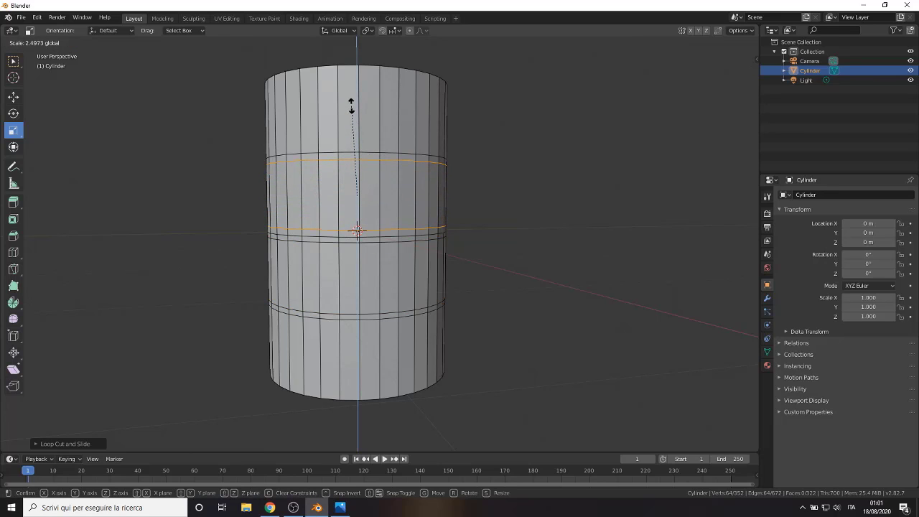
text(2.6)
key(Return)
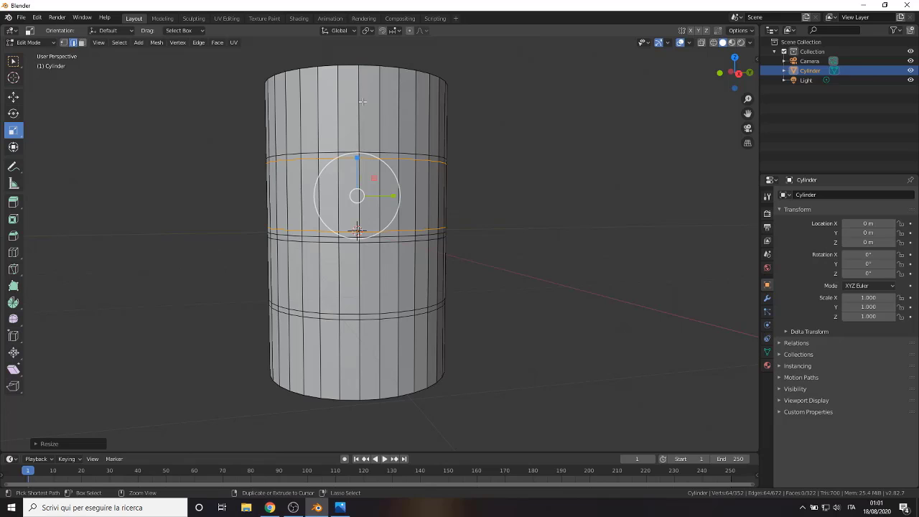
- Add loops near the top and spread them vertically by 2.5
key(ctrl+r)
click(360, 103)
click(359, 102)
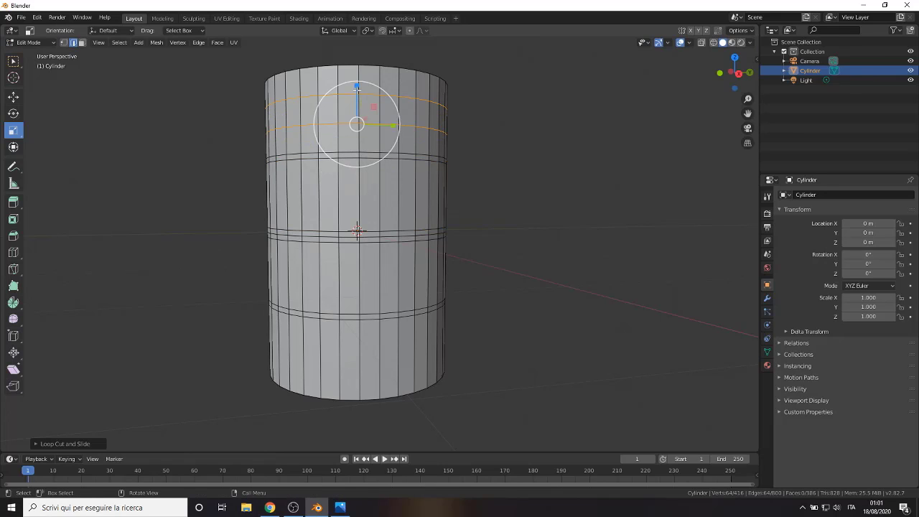
drag(359, 102, 354, 55)
text(2.)
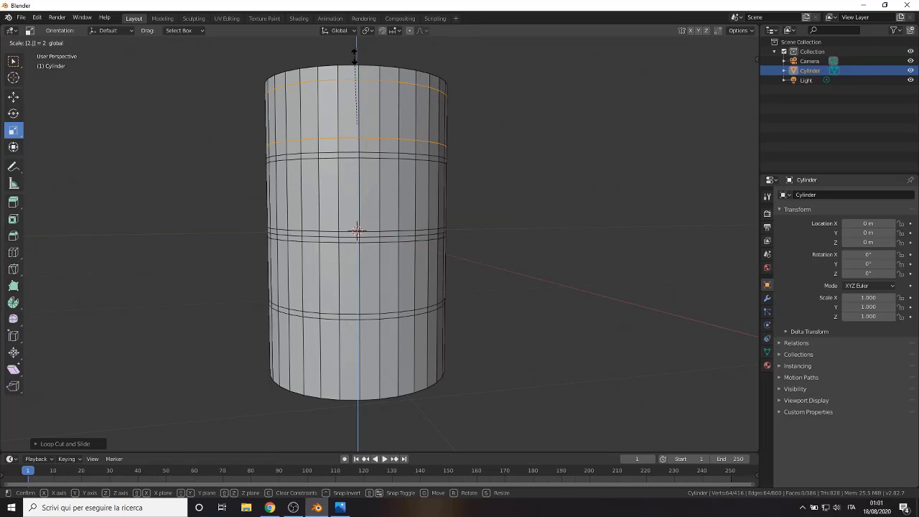
text(5)
key(Return)
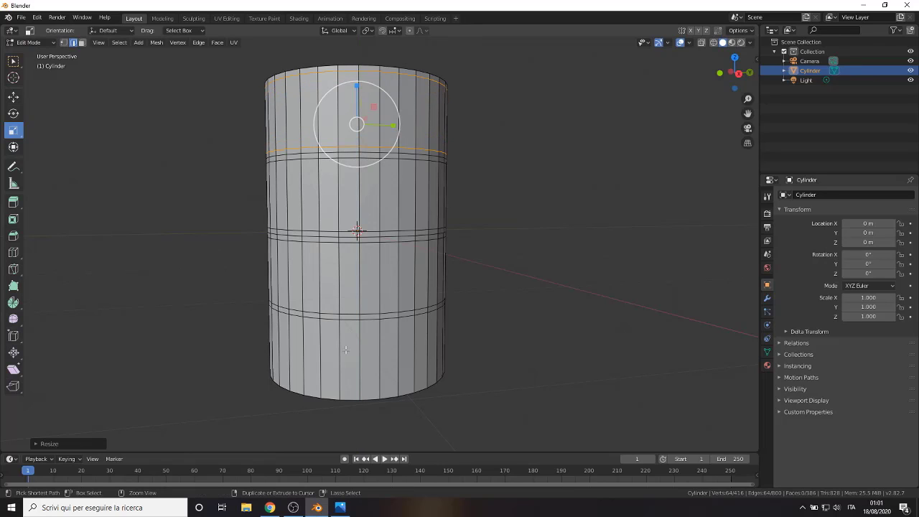
- Add two loops in the lower section and spread them vertically by 2
key(ctrl+r)
scroll(345, 350, up, 1)
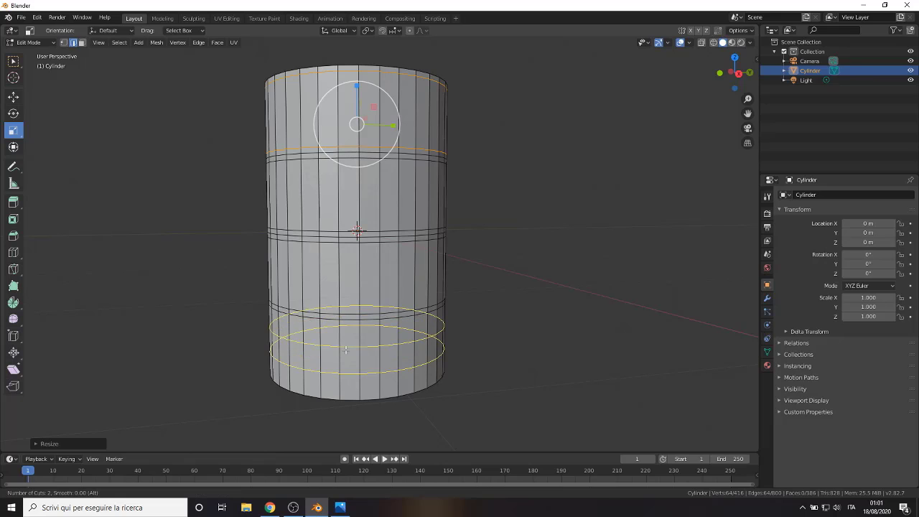
click(346, 350)
click(349, 349)
drag(356, 295, 354, 228)
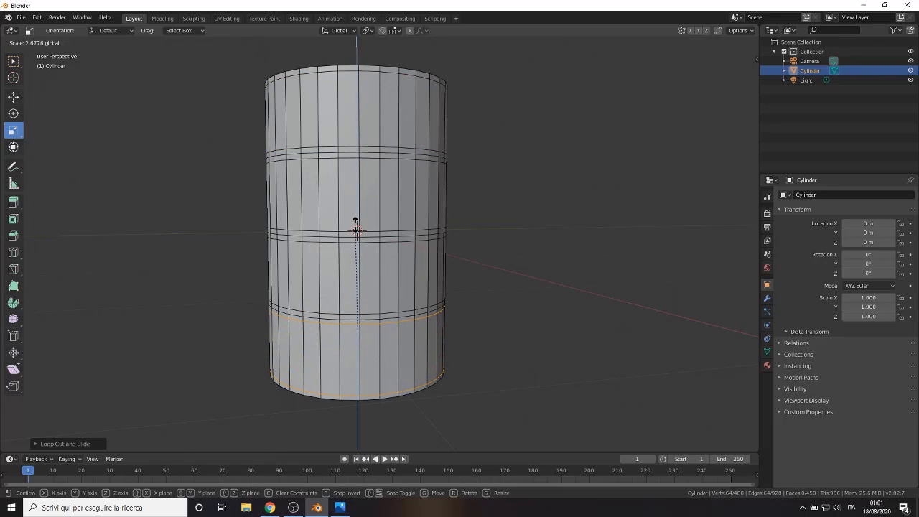
text(2)
key(Return)
- Select the edge loops at the bottom rim and near the top rim
middle_drag(319, 363, 300, 407)
click(295, 396)
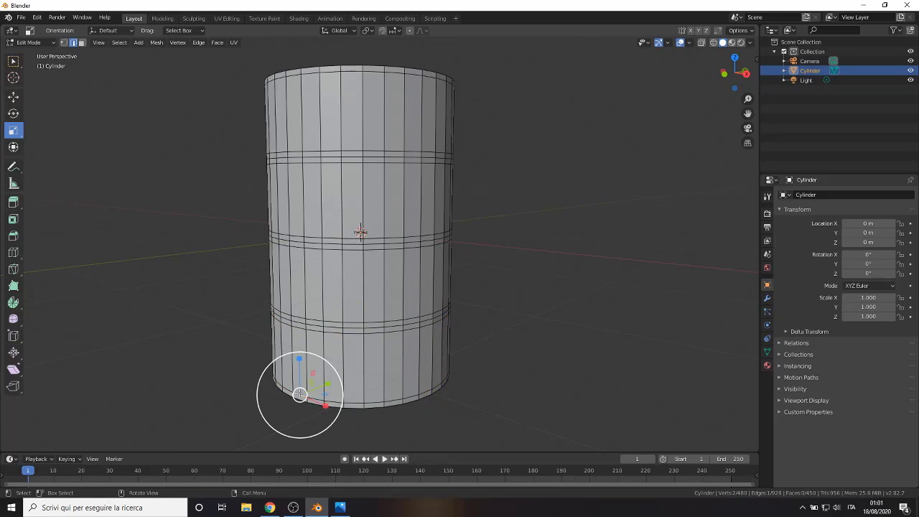
shift+click(297, 395)
alt+click(299, 394)
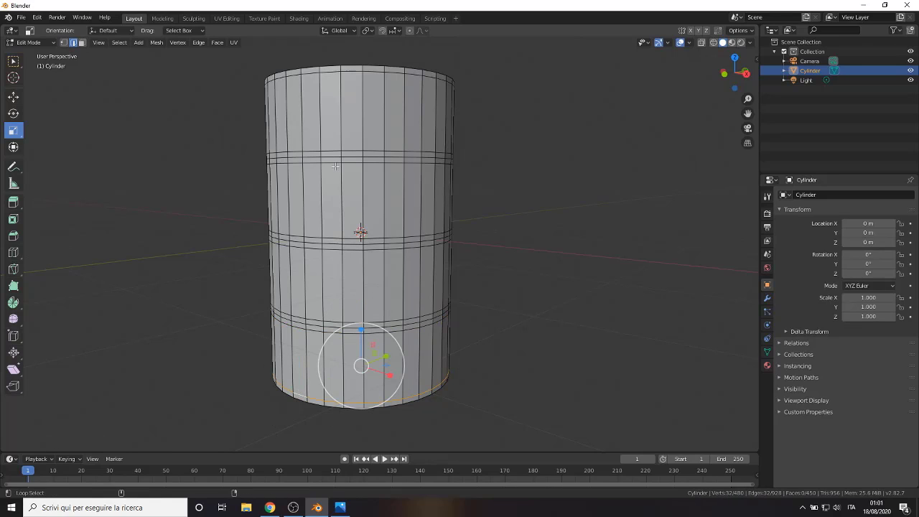
alt+shift+click(309, 74)
- Delete the two selected rim edge loops
key(x)
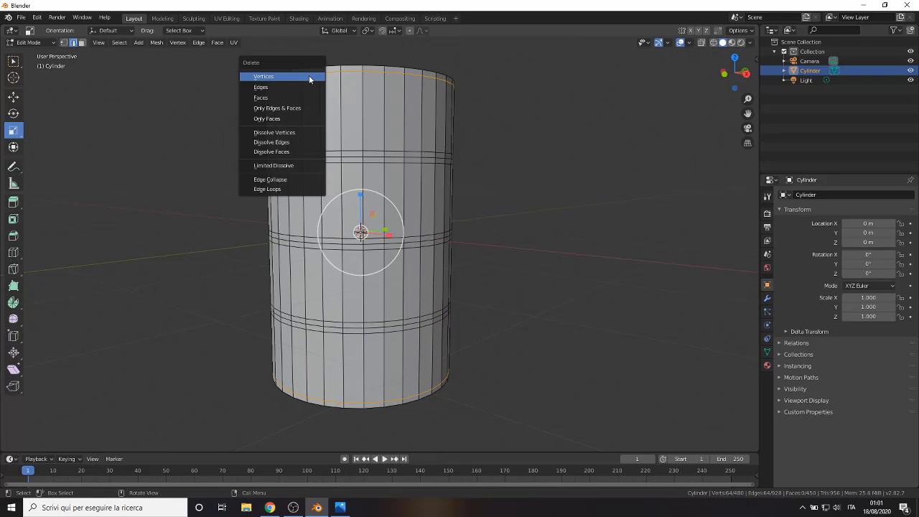
click(290, 191)
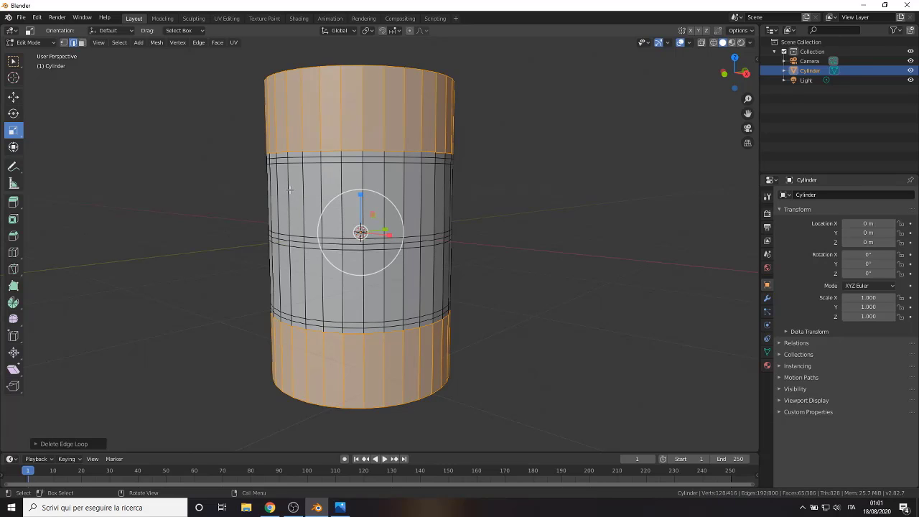
middle_drag(294, 311, 256, 272)
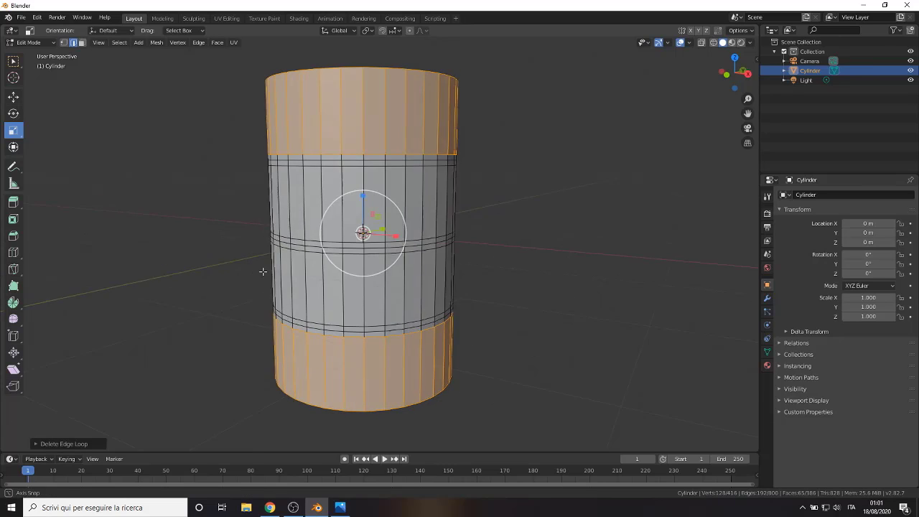
- Select the three band loops and scale them outward to about 1.02 as raised ridges
click(316, 246)
alt+click(320, 242)
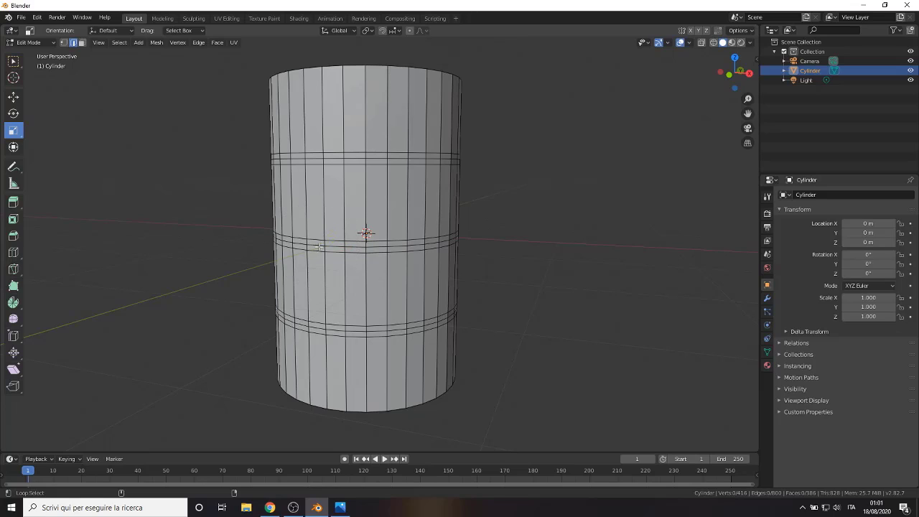
alt+shift+click(330, 156)
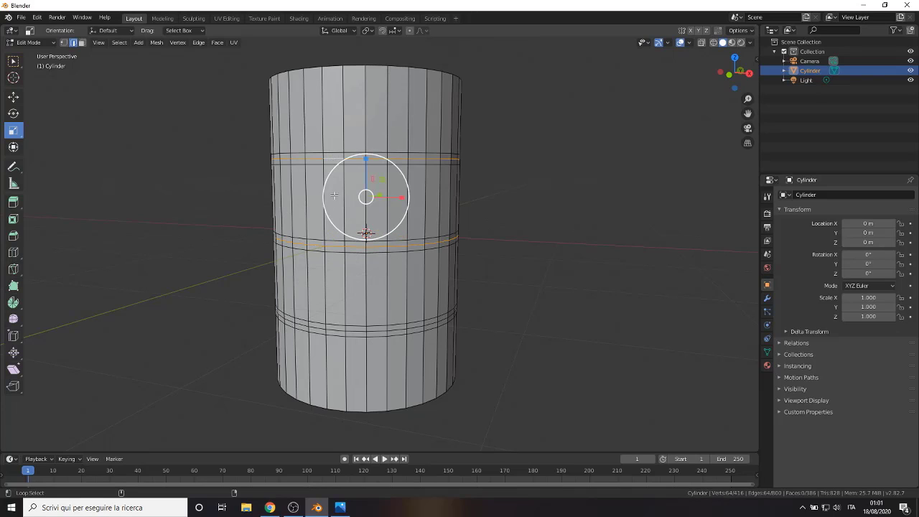
alt+shift+click(334, 327)
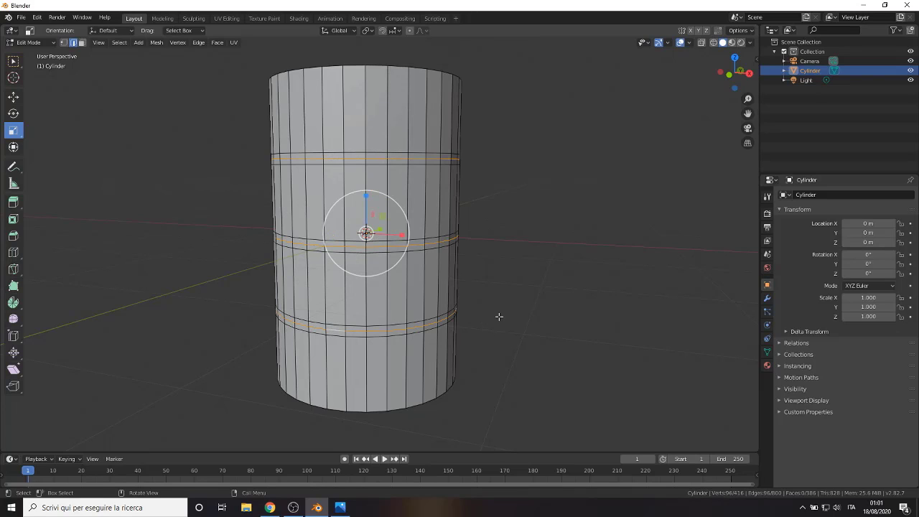
key(s)
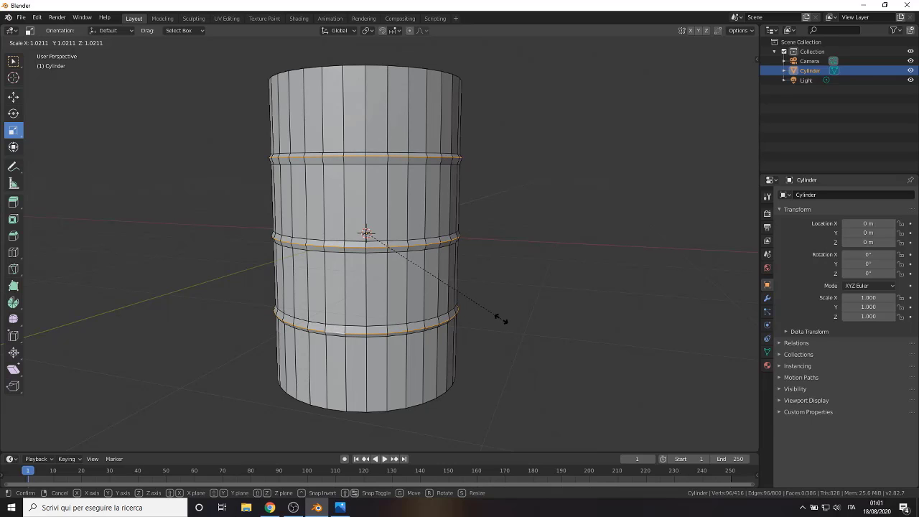
click(500, 319)
mouse_move(520, 217)
middle_down()
mouse_move(369, 222)
mouse_move(299, 345)
middle_up()
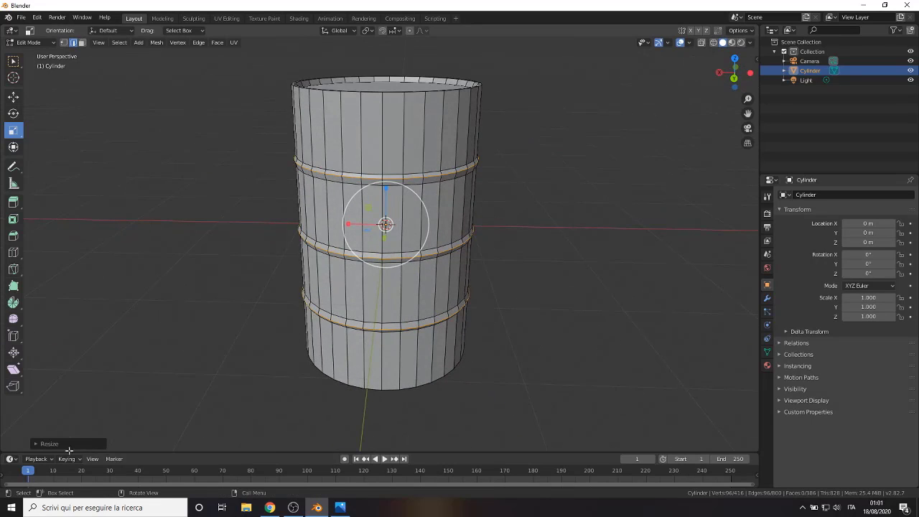
- Apply Shade Smooth to the barrel's faces and return to Object Mode
click(29, 42)
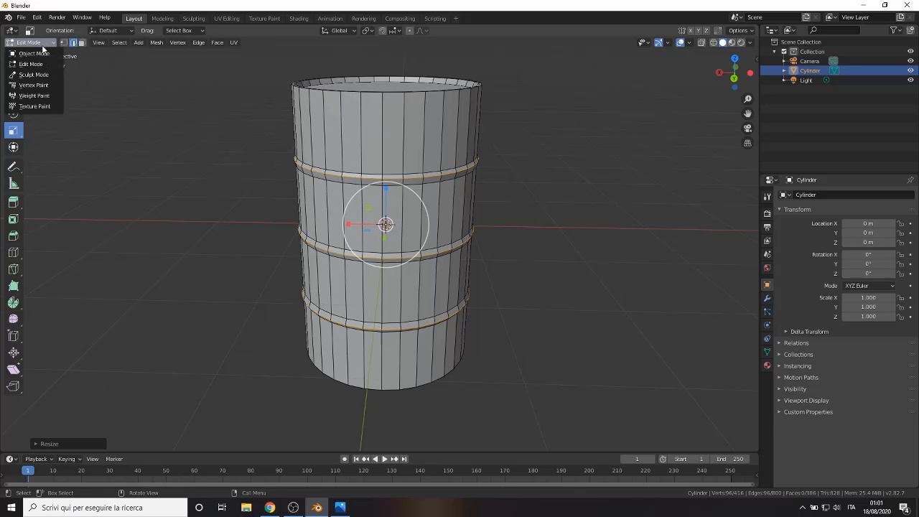
click(28, 54)
mouse_move(65, 67)
middle_down()
mouse_move(220, 191)
mouse_move(256, 185)
mouse_move(173, 180)
middle_up()
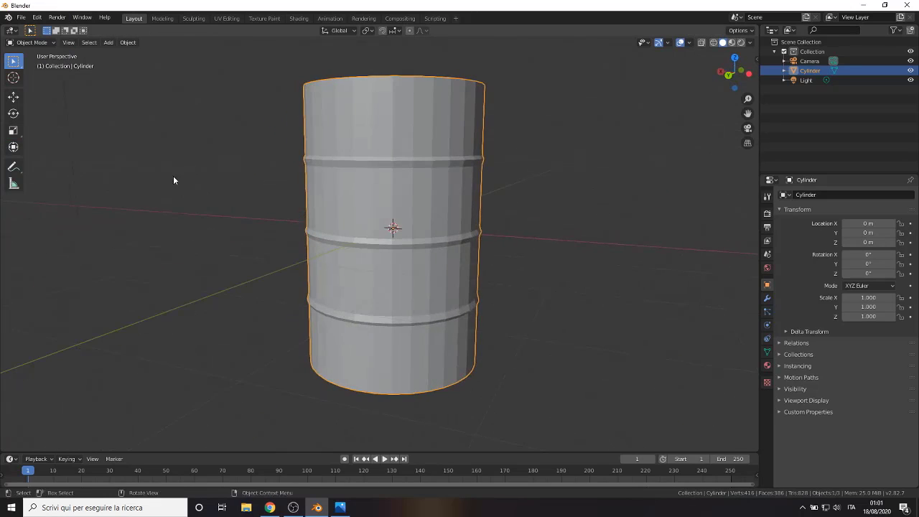
click(21, 17)
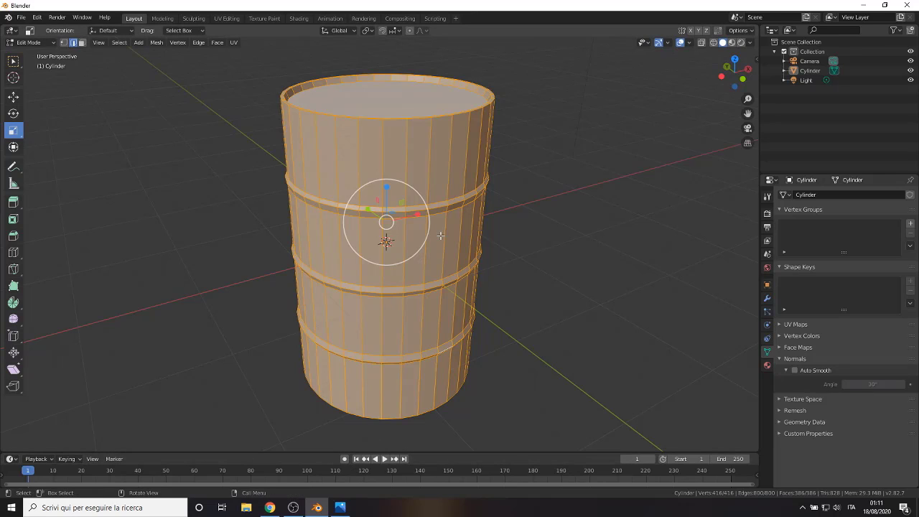
click(99, 44)
click(217, 42)
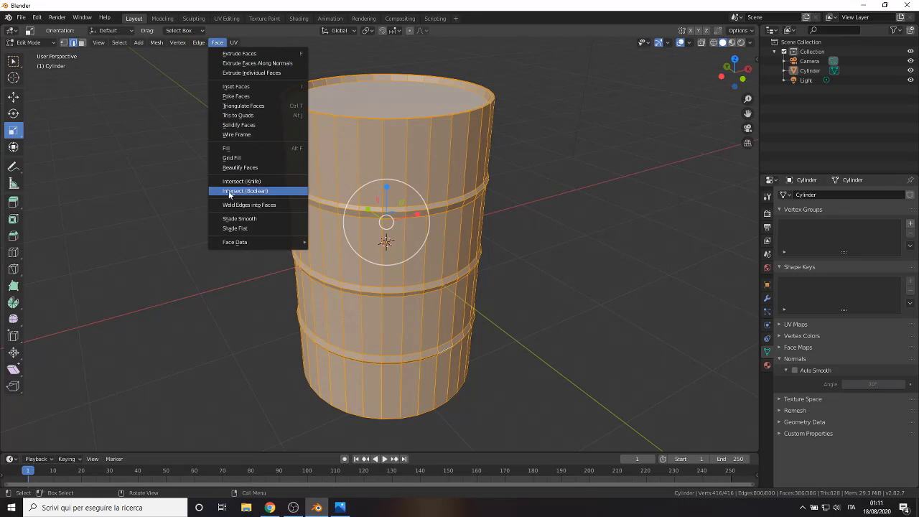
click(232, 218)
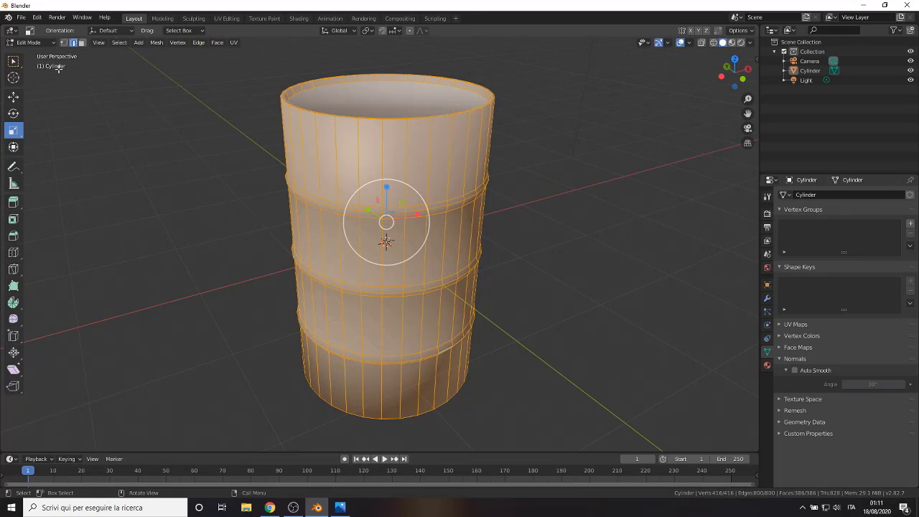
click(42, 43)
click(39, 50)
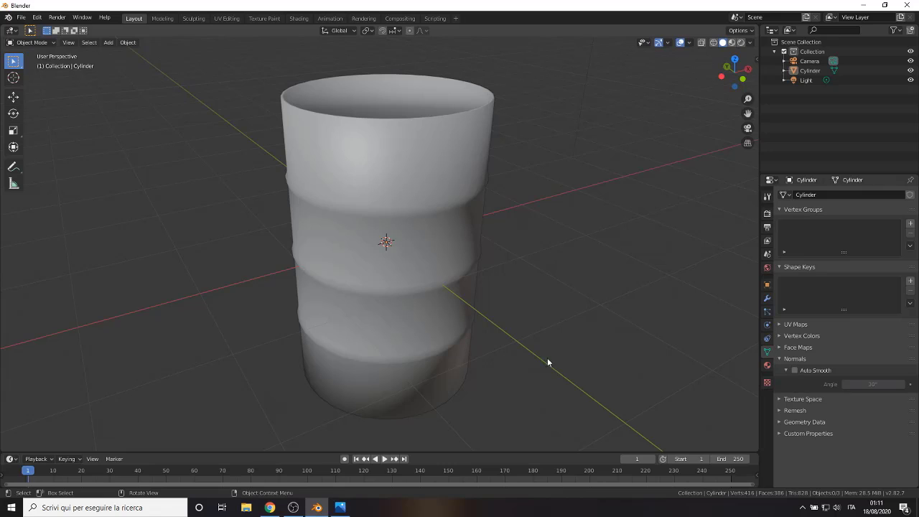
- Enable Auto Smooth in the barrel's Normals settings and set the angle to 14°
click(795, 370)
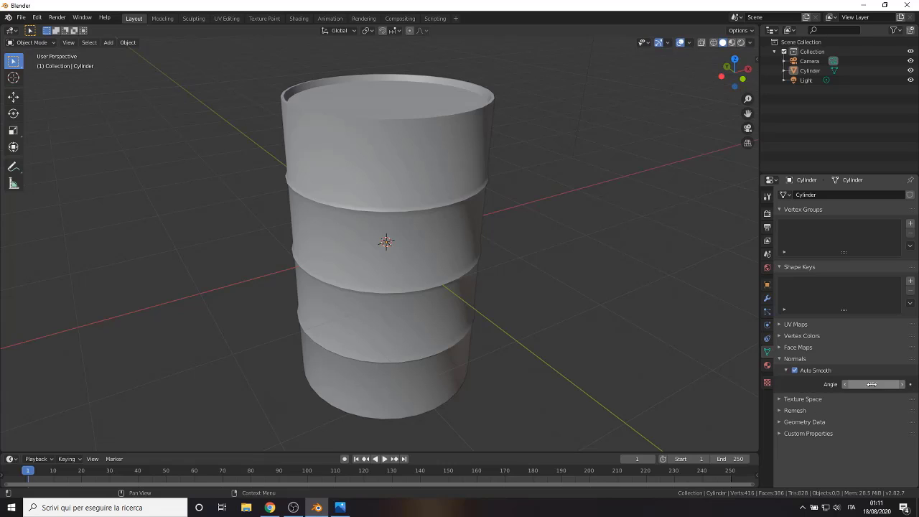
drag(872, 384, 854, 384)
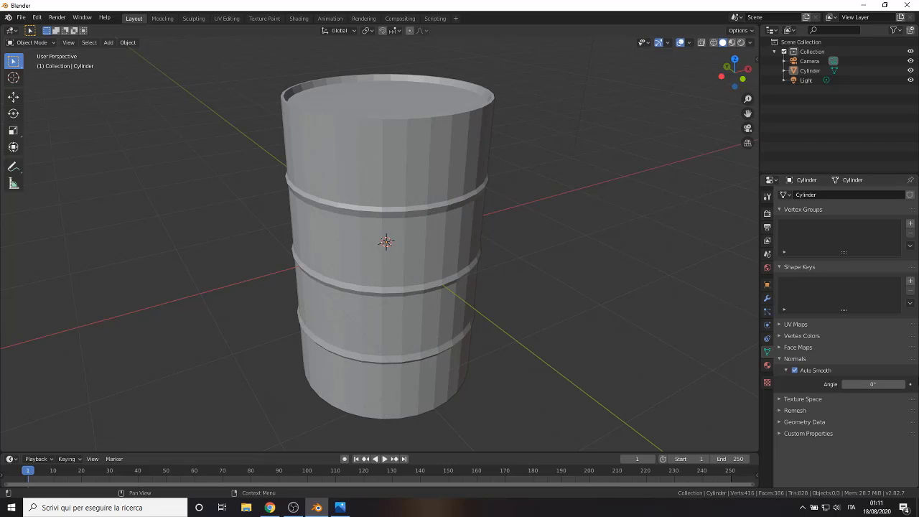
drag(872, 384, 861, 384)
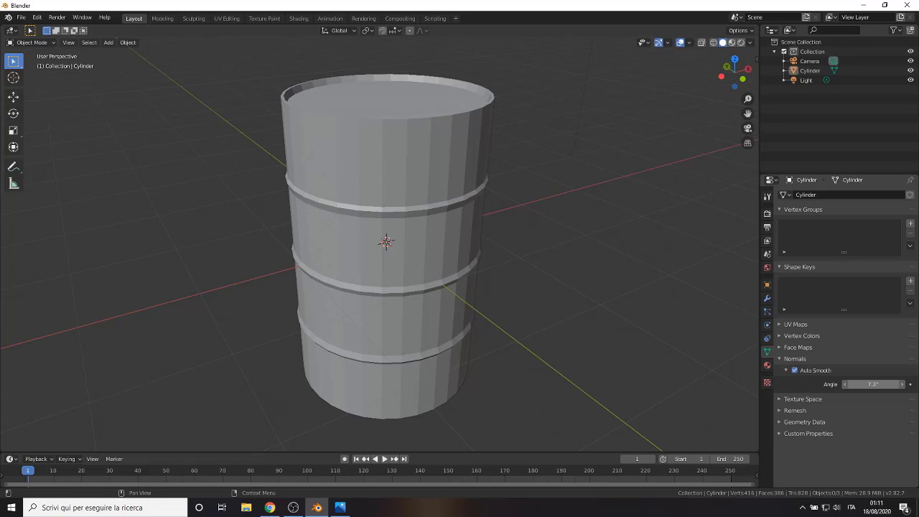
drag(872, 384, 879, 384)
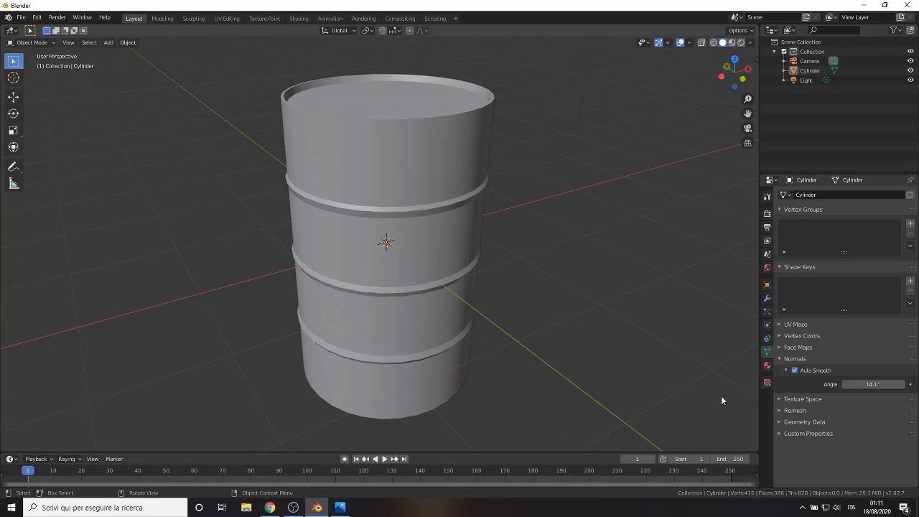
click(876, 385)
text(1)
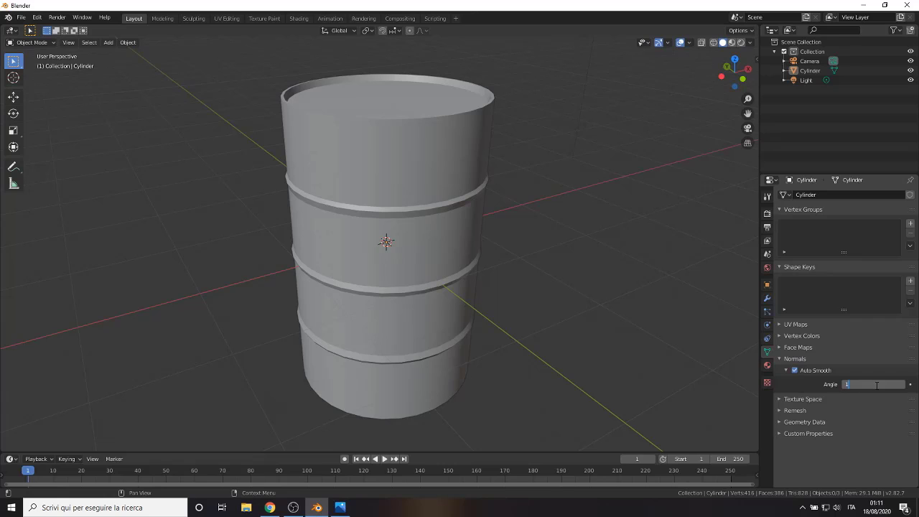
text(0)
key(Return)
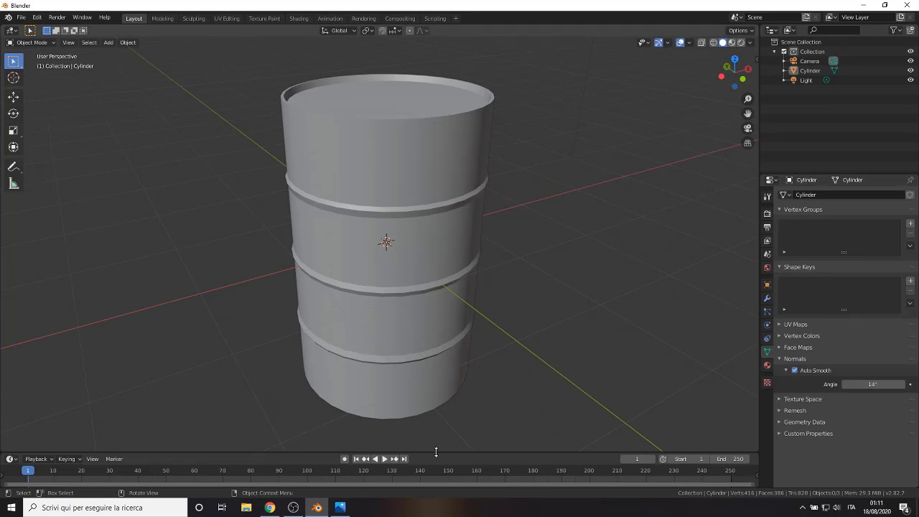
mouse_move(458, 389)
middle_down()
mouse_move(498, 335)
mouse_move(306, 297)
mouse_move(285, 351)
mouse_move(500, 358)
mouse_move(480, 325)
mouse_move(383, 330)
mouse_move(452, 338)
mouse_move(349, 334)
mouse_move(396, 361)
mouse_move(485, 354)
mouse_move(390, 351)
middle_up()
- Orbit and zoom around the barrel to inspect its top from several angles
scroll(341, 226, down, 2)
mouse_move(313, 165)
middle_down()
mouse_move(344, 220)
mouse_move(431, 91)
middle_up()
scroll(390, 131, up, 2)
scroll(393, 147, up, 2)
mouse_move(393, 147)
middle_down()
mouse_move(423, 195)
mouse_move(391, 156)
middle_up()
scroll(390, 176, down, 3)
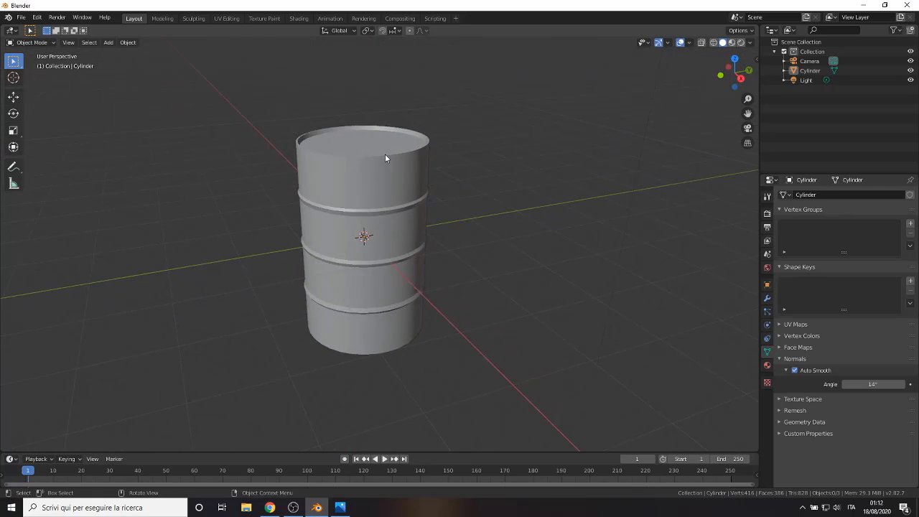
middle_drag(324, 129, 343, 148)
scroll(324, 141, up, 2)
scroll(324, 141, up, 1)
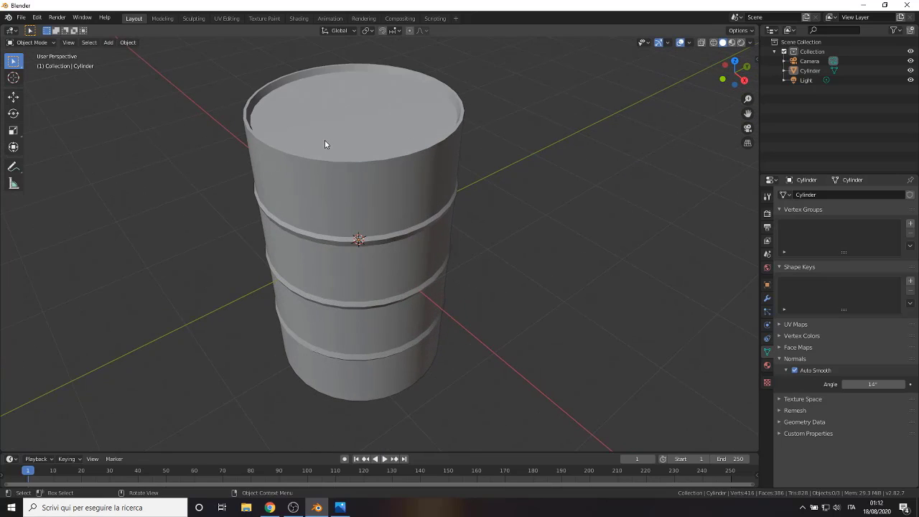
scroll(325, 143, down, 1)
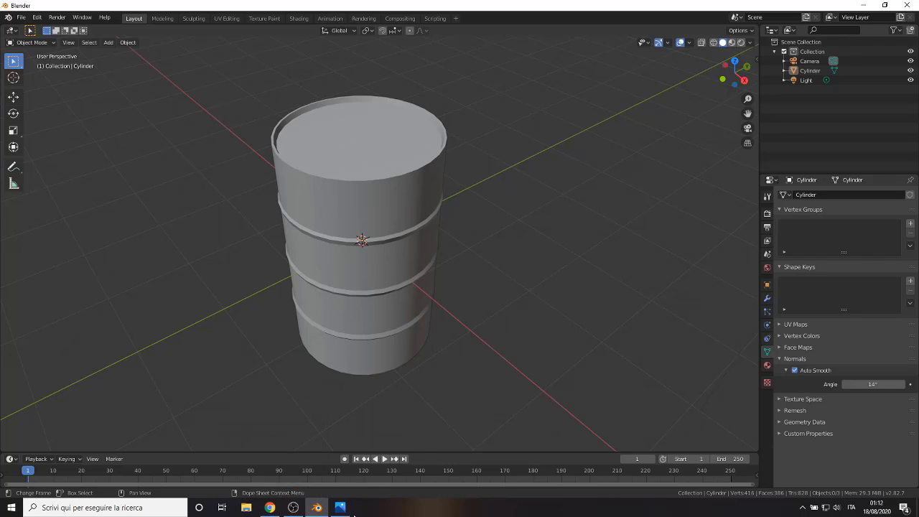
- Dismiss the F2 rename and switch the barrel into Edit Mode with all 416 vertices
key(F2)
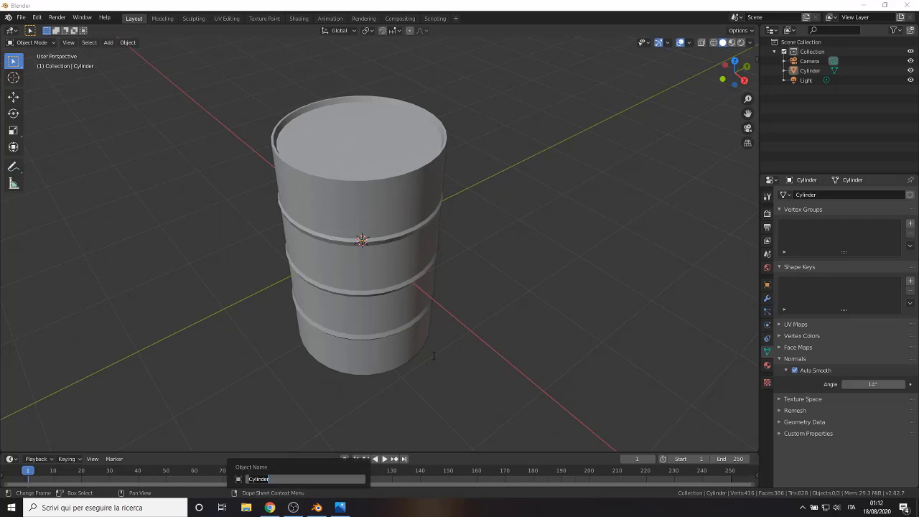
click(394, 303)
mouse_move(394, 303)
middle_down()
mouse_move(285, 362)
mouse_move(215, 301)
middle_up()
click(32, 42)
click(29, 60)
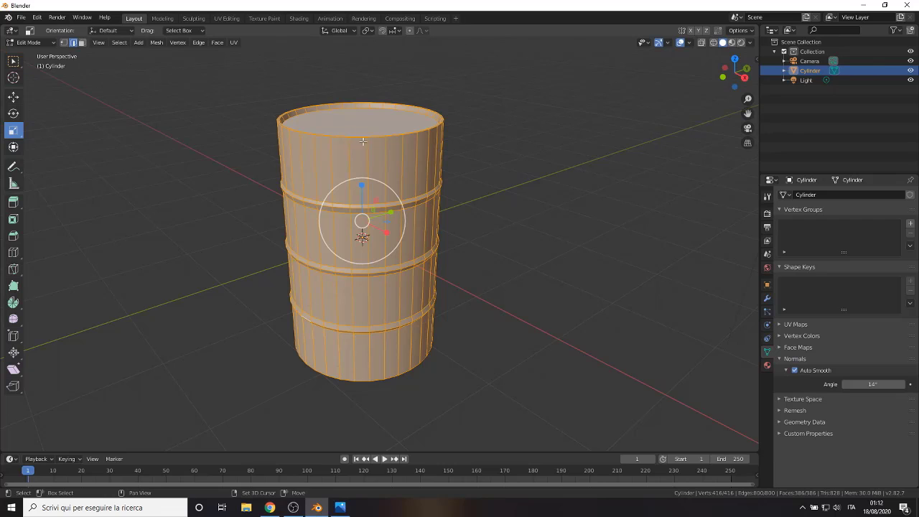
- Delete the barrel's recessed top face so the top is open
middle_drag(117, 110, 215, 179)
scroll(328, 201, up, 3)
mouse_move(328, 201)
middle_down()
mouse_move(267, 234)
mouse_move(277, 243)
middle_up()
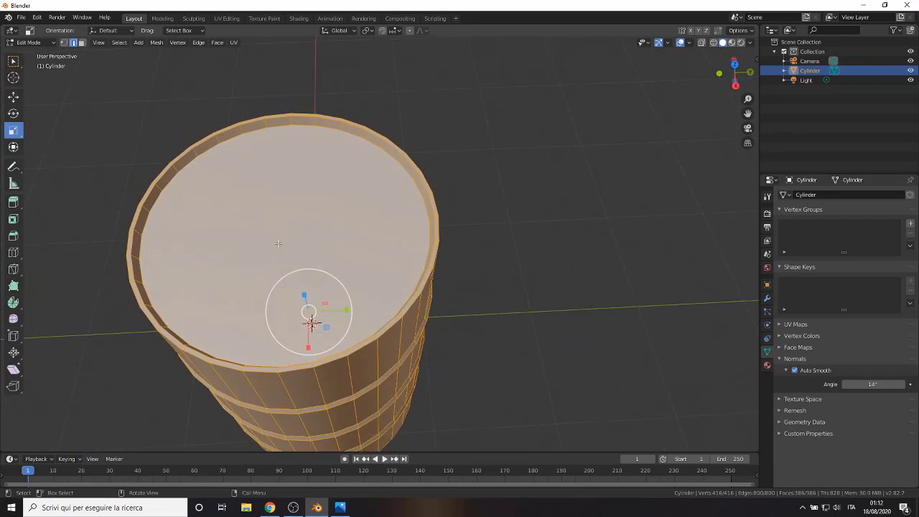
middle_drag(245, 216, 163, 157)
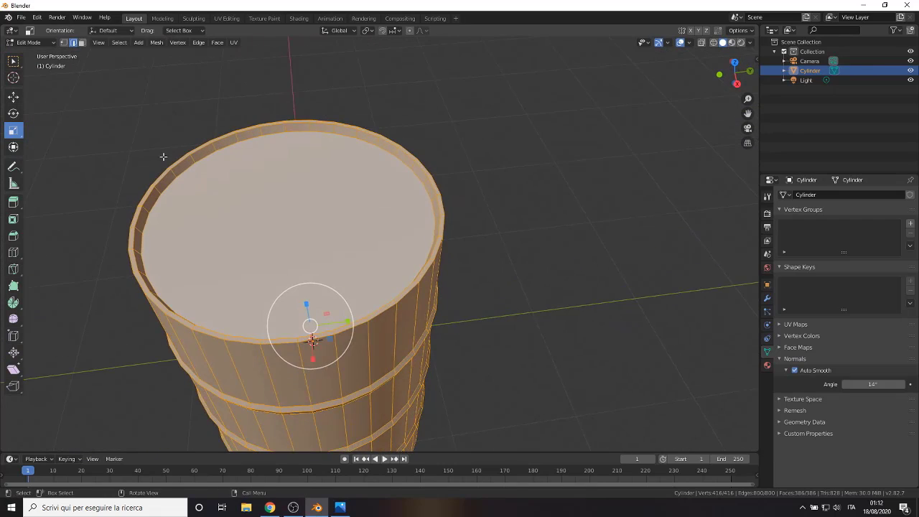
click(236, 194)
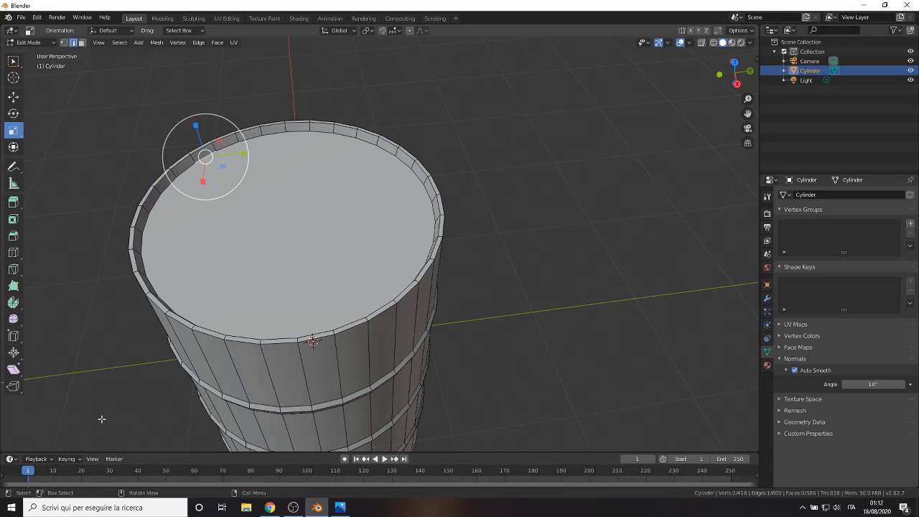
click(81, 43)
click(271, 206)
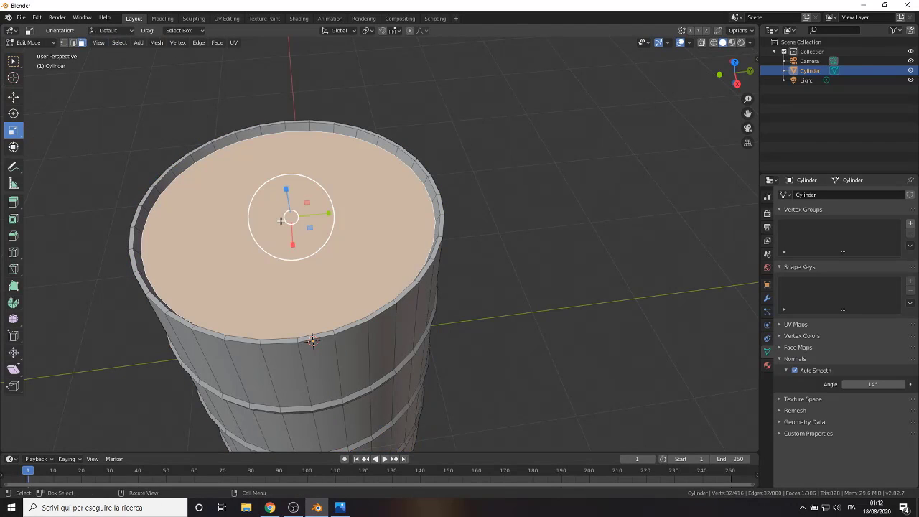
key(x)
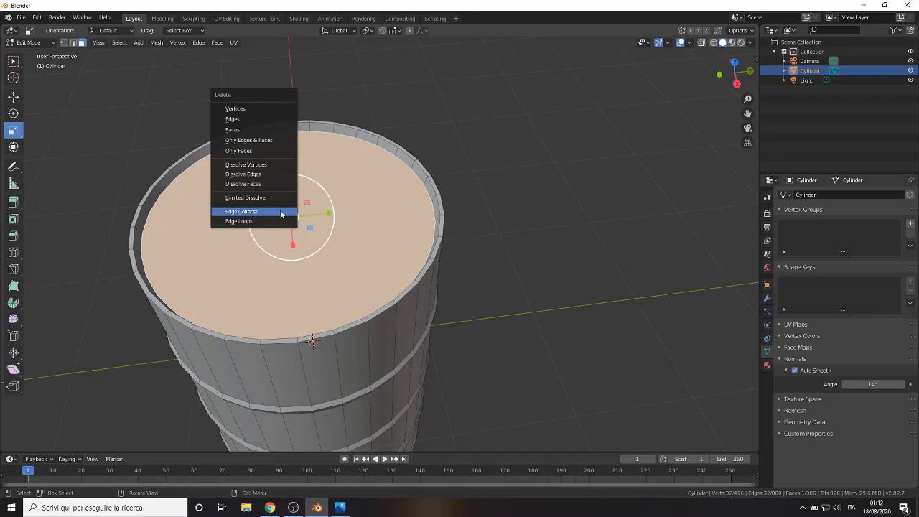
click(265, 130)
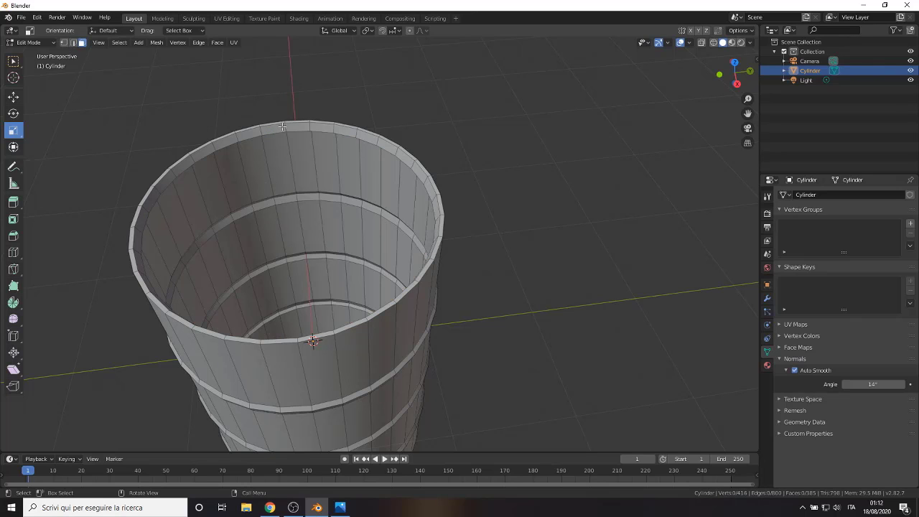
- In Edge select mode, select the whole top rim edge loop
click(73, 42)
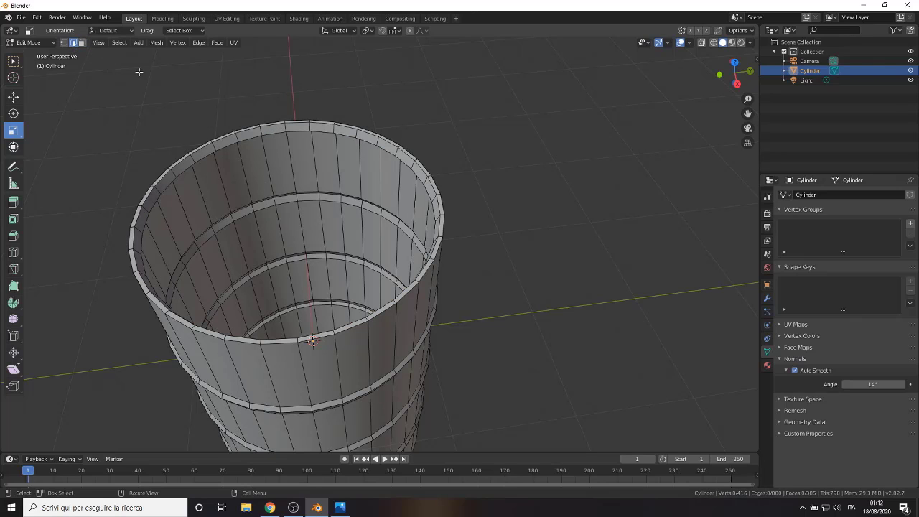
click(280, 129)
alt+click(270, 132)
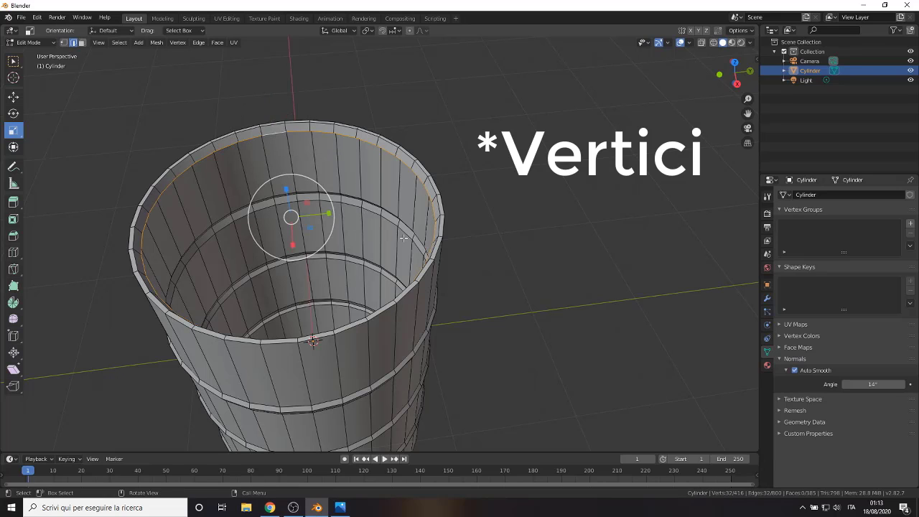
- Extrude the top rim loop in place and collapse it into a centre fan
key(e)
right_click(358, 245)
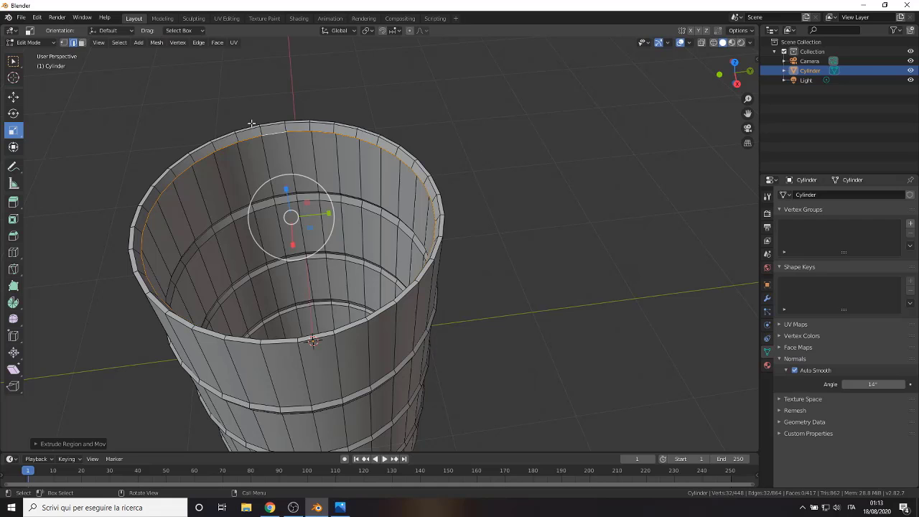
key(x)
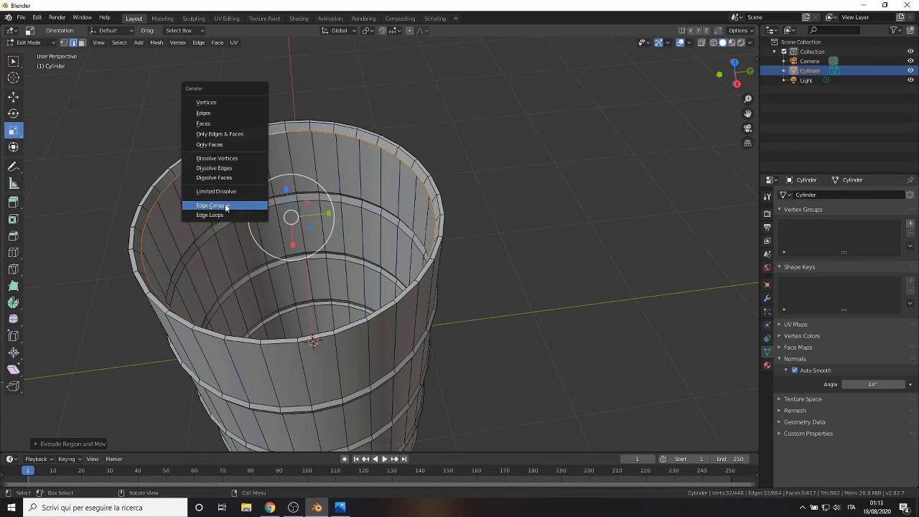
click(226, 208)
- Delete the new top fan face, reopening the barrel
mouse_move(241, 231)
middle_down()
mouse_move(288, 174)
mouse_move(158, 48)
middle_up()
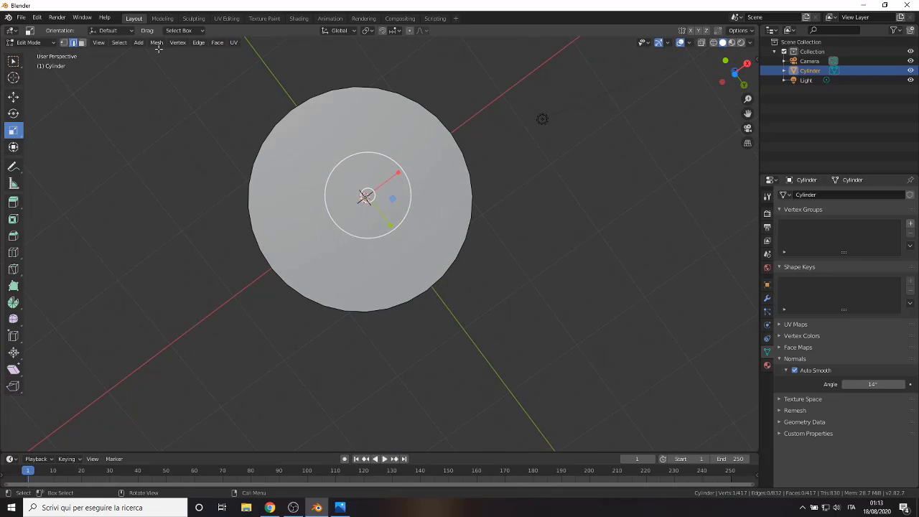
click(82, 43)
key(a)
key(x)
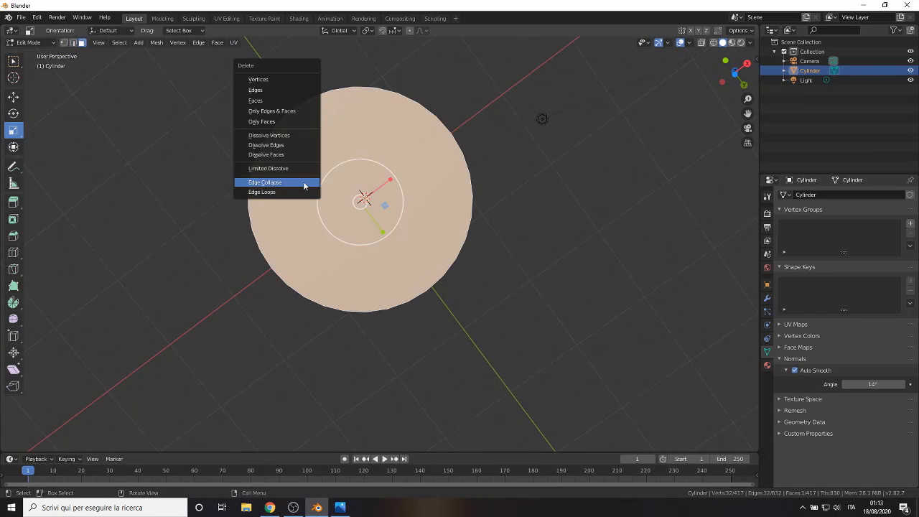
click(289, 100)
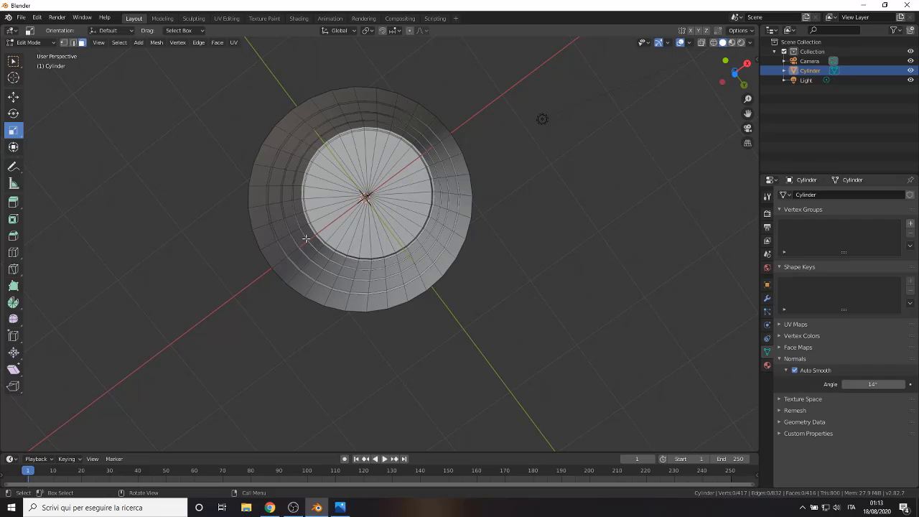
- Circle-select the open end's rim edge loop
middle_drag(306, 239, 226, 206)
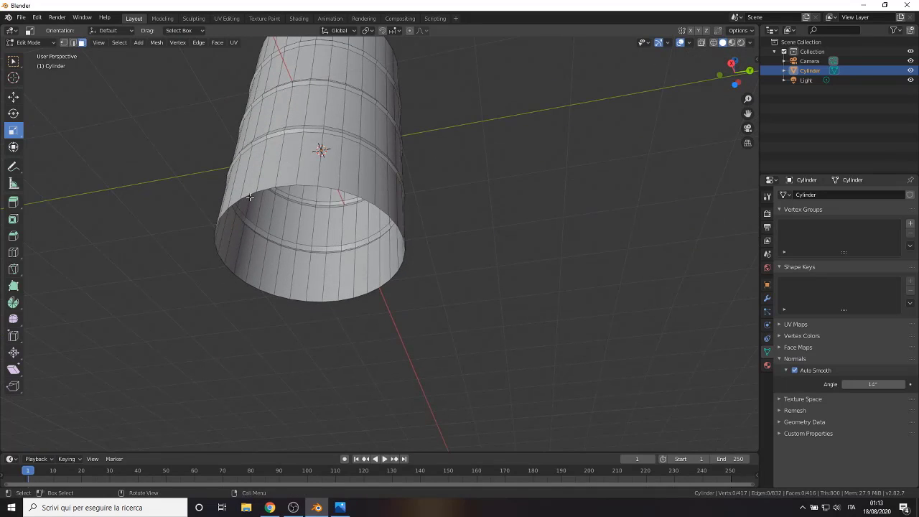
click(249, 196)
click(73, 43)
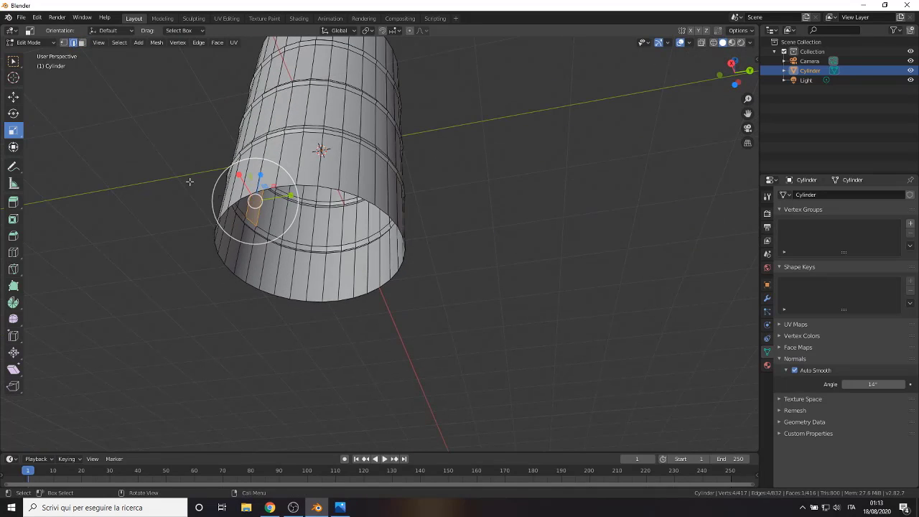
alt+click(248, 195)
click(248, 195)
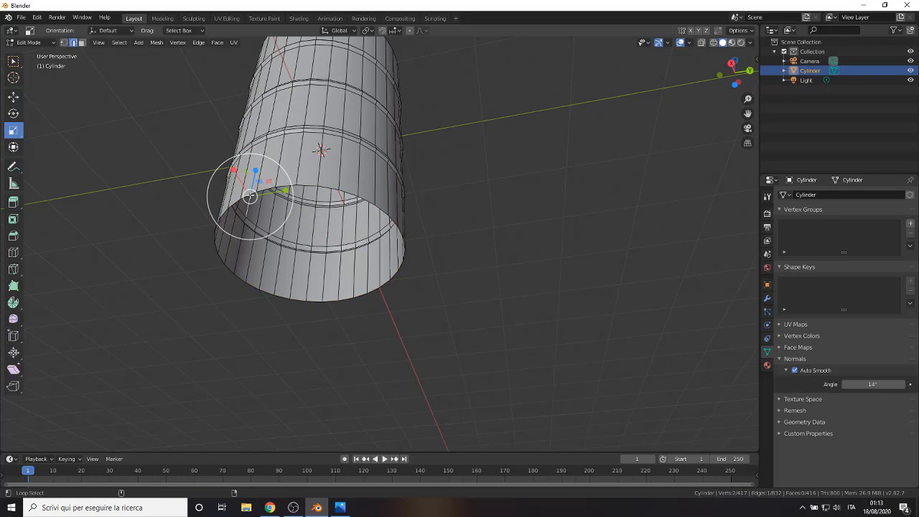
key(w)
key(w)
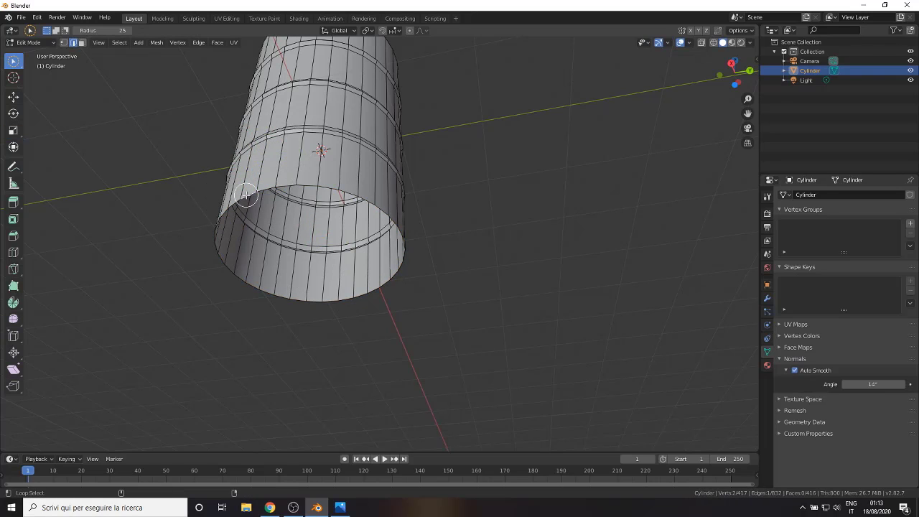
alt+click(245, 195)
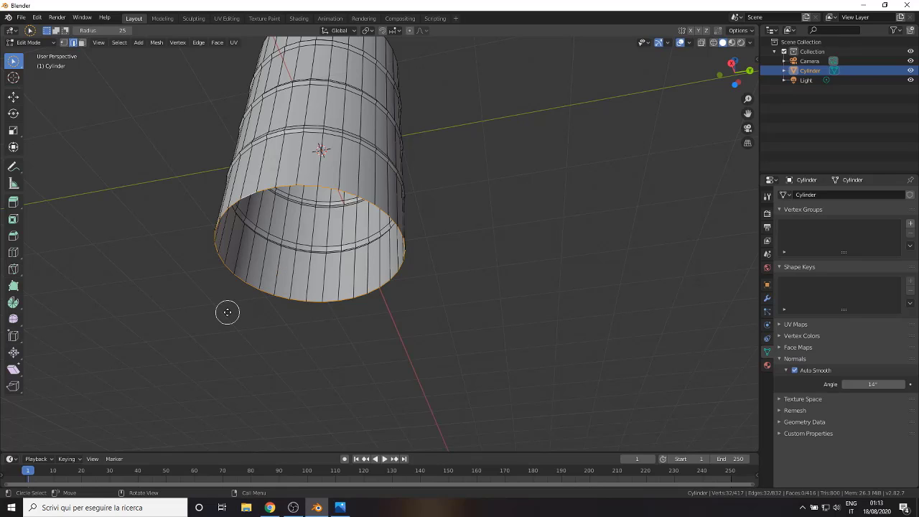
- Extrude the rim in place and Edge Collapse it to close the end with a centre fan
key(e)
right_click(226, 332)
key(x)
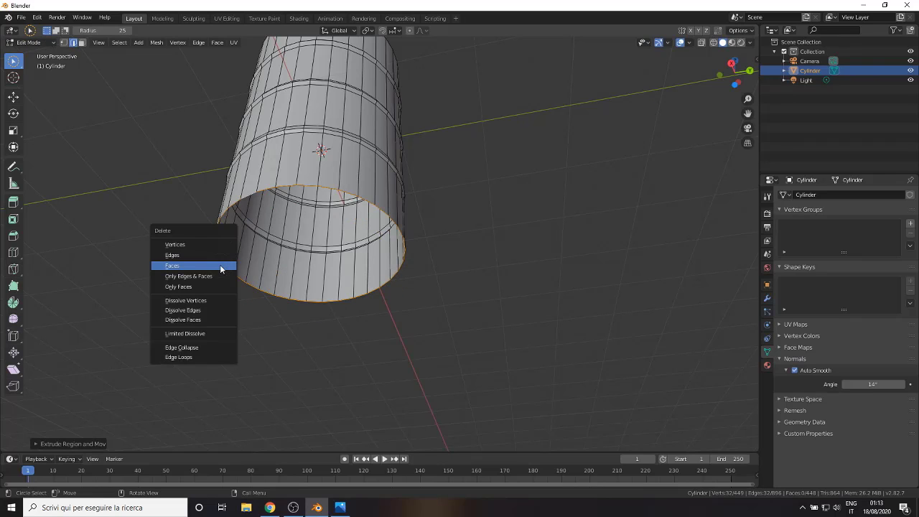
click(213, 349)
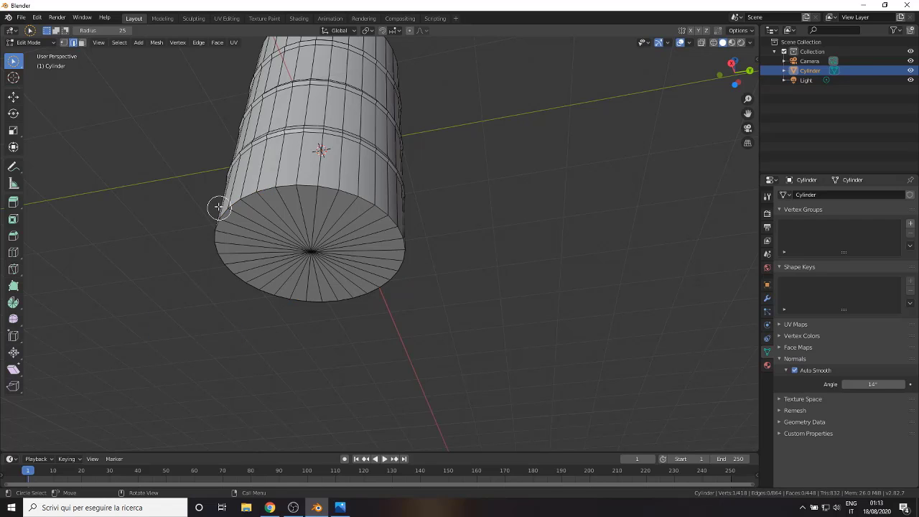
right_click(208, 207)
key(shift+space)
key(g)
middle_drag(135, 154, 273, 259)
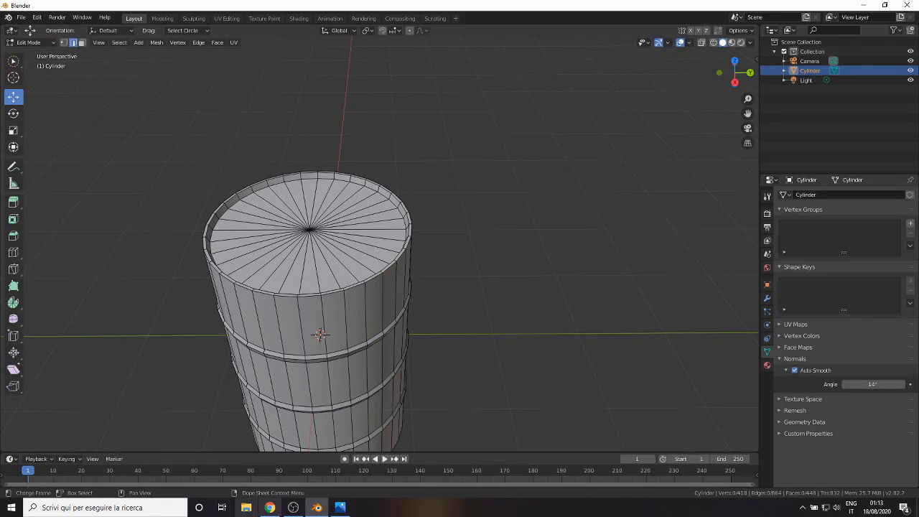
click(339, 507)
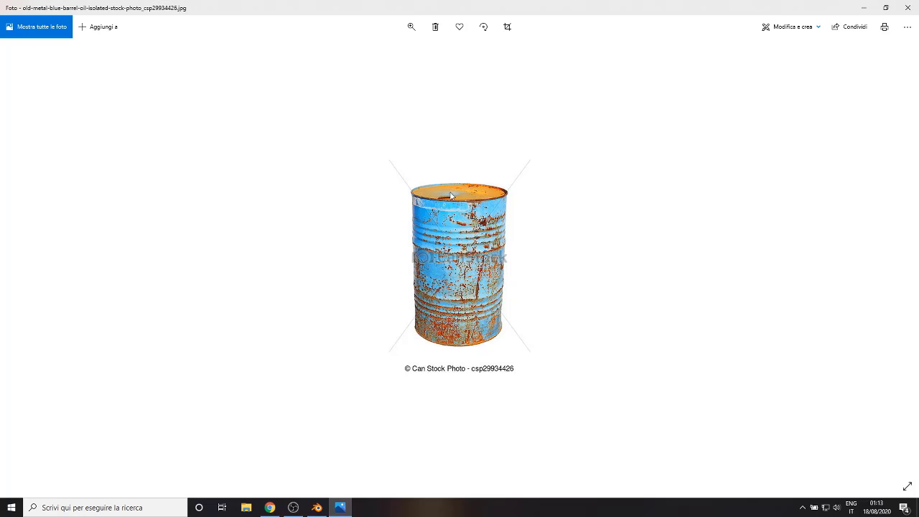
scroll(453, 195, up, 3)
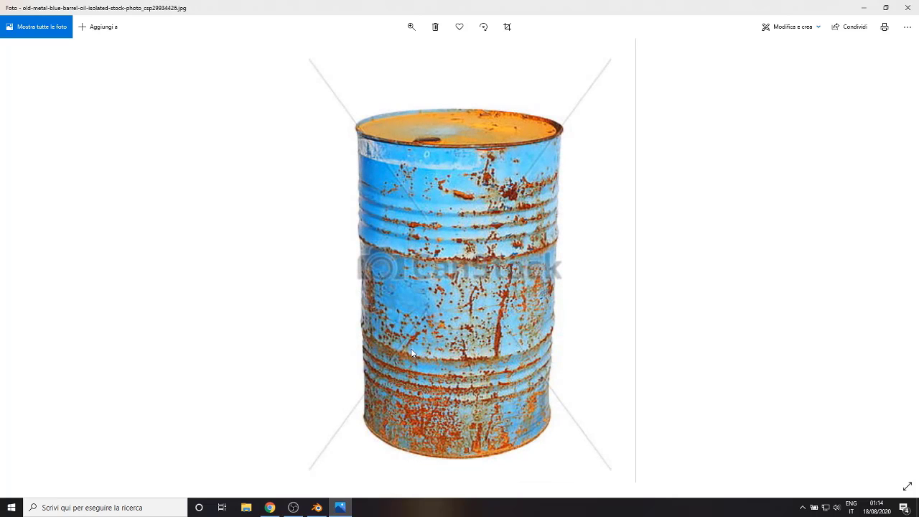
click(318, 509)
scroll(115, 145, down, 2)
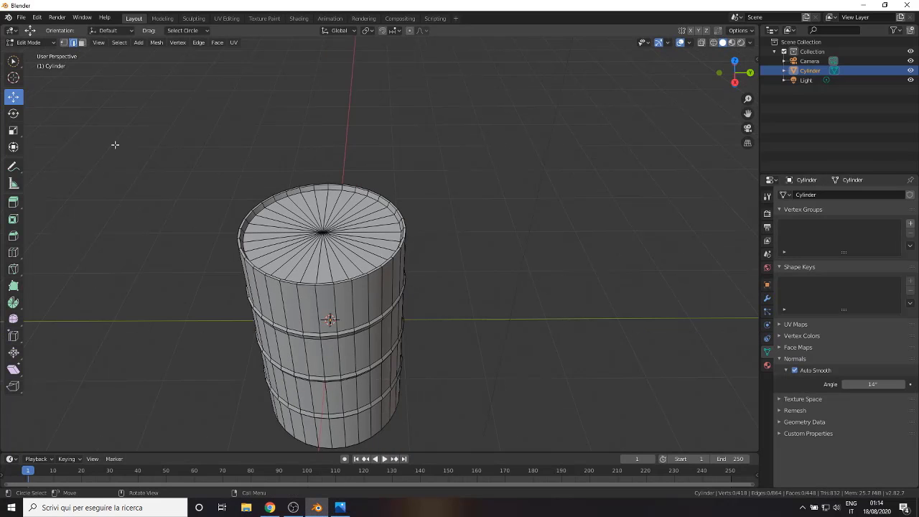
- Return to Object Mode and add a new mesh cylinder
click(41, 43)
click(39, 55)
scroll(232, 318, down, 2)
scroll(50, 50, up, 1)
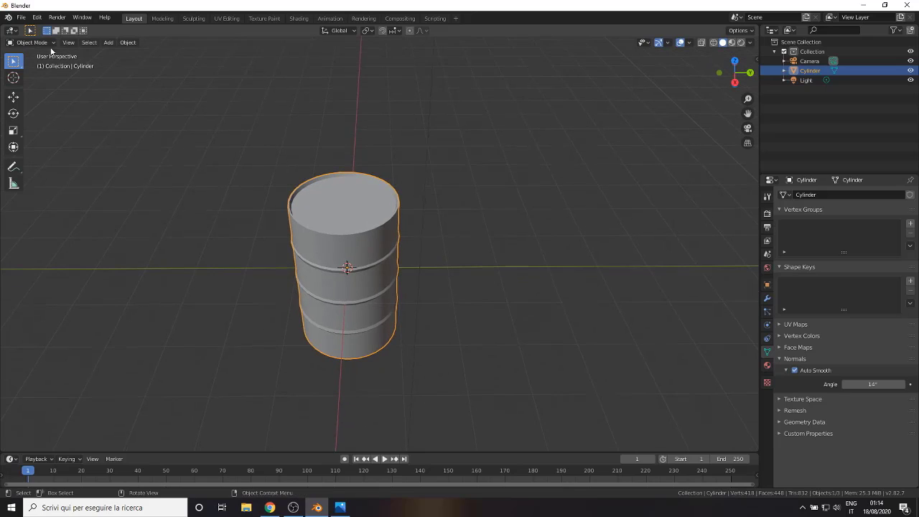
click(108, 43)
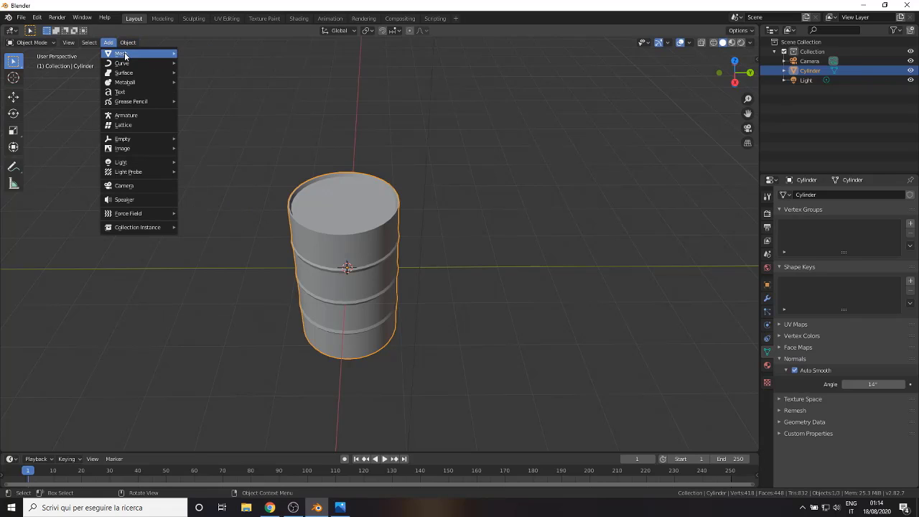
mouse_move(121, 53)
click(206, 104)
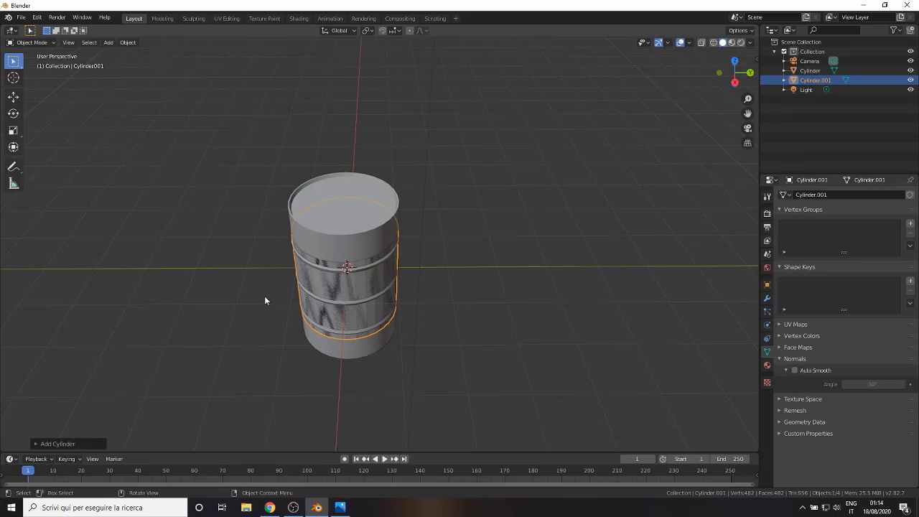
- Hide the barrel and enable Auto Smooth at 14° on the new cylinder
click(910, 71)
click(327, 293)
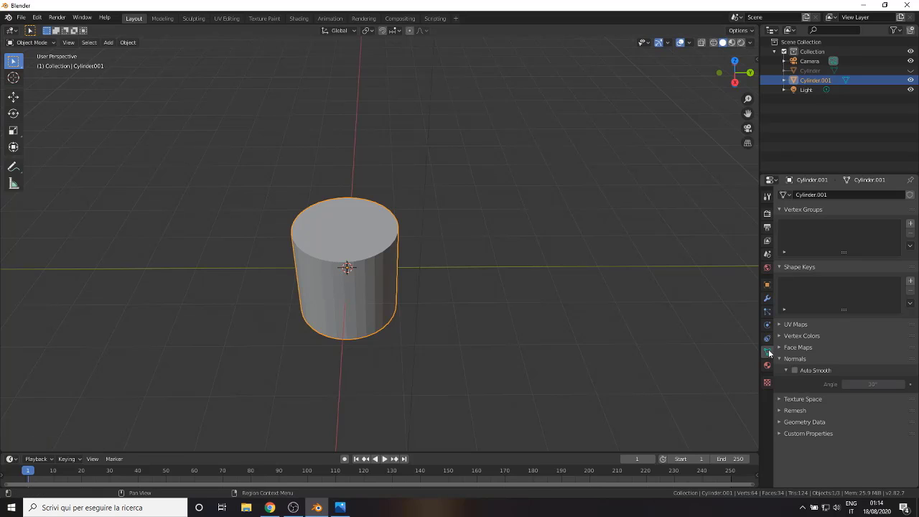
click(794, 370)
click(871, 384)
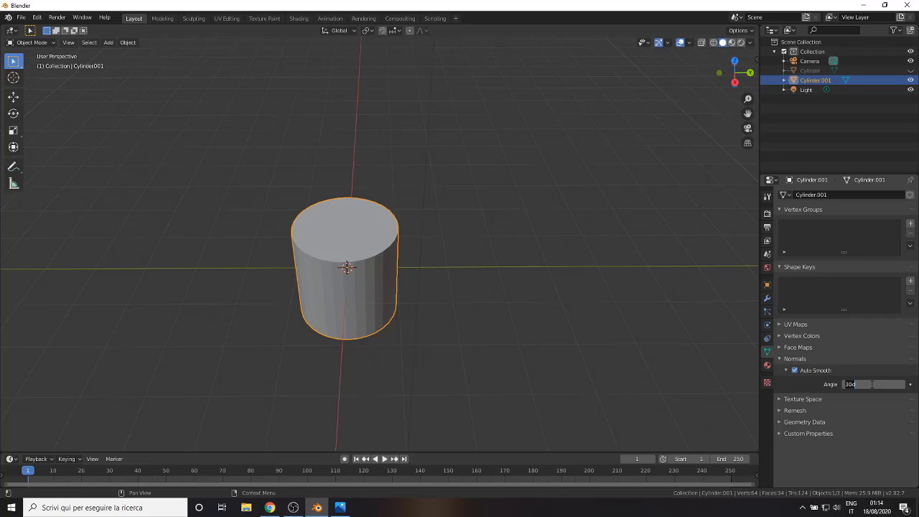
text(14)
key(Return)
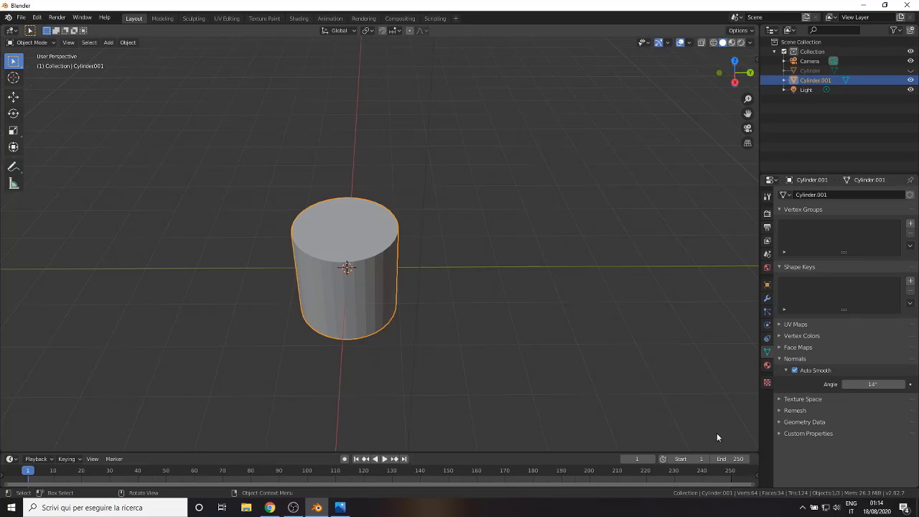
- Shade the new cylinder's faces smooth in Edit Mode
click(32, 42)
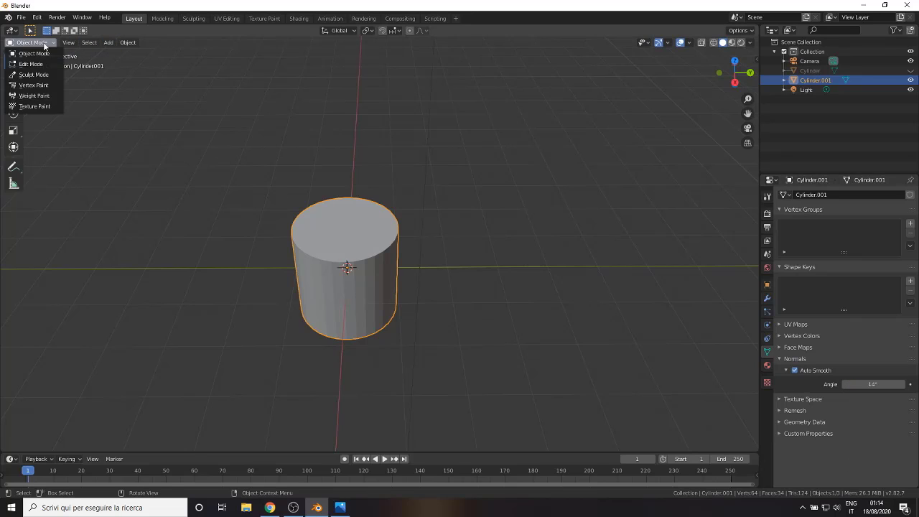
click(33, 64)
click(217, 42)
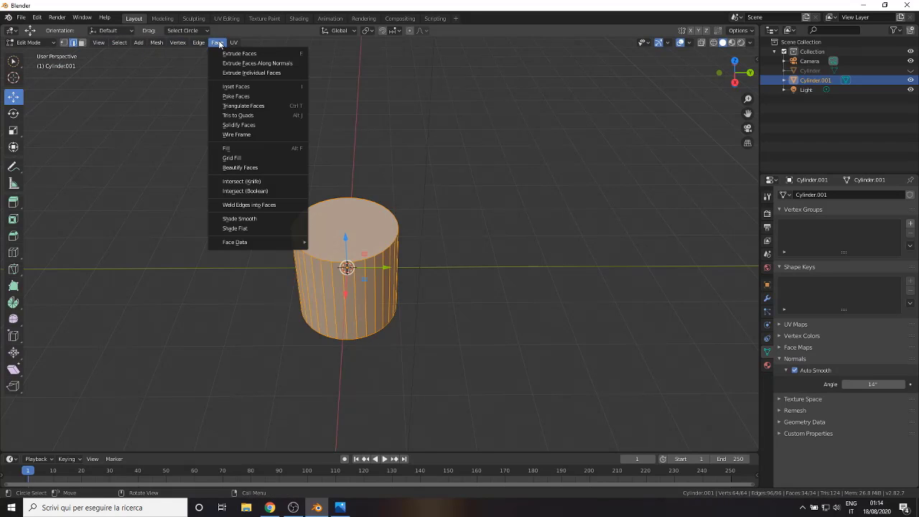
click(239, 218)
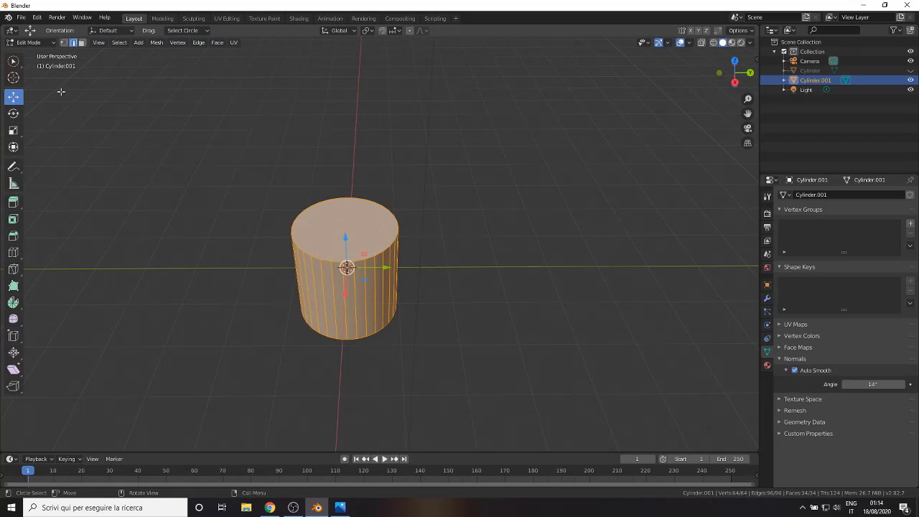
click(31, 42)
- Shrink the new cylinder in front view, then unhide the barrel and switch to wireframe
key(KP_1)
key(s)
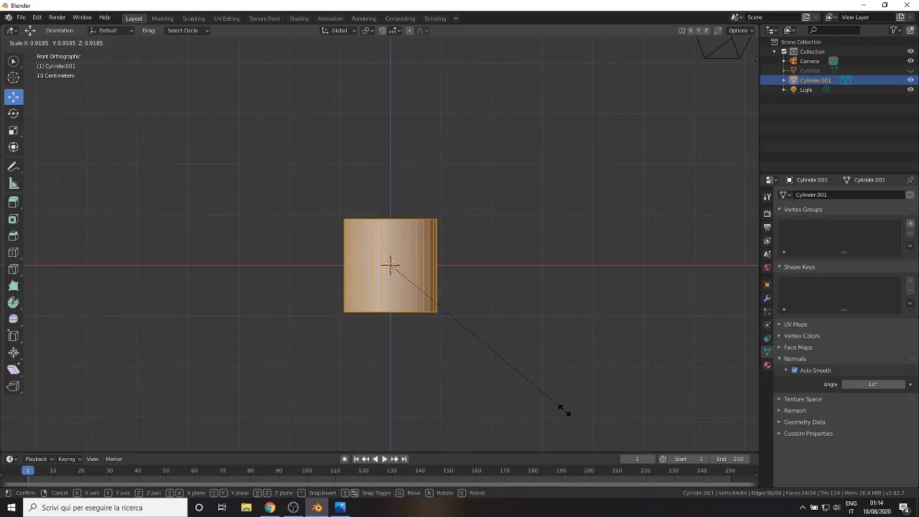
click(424, 304)
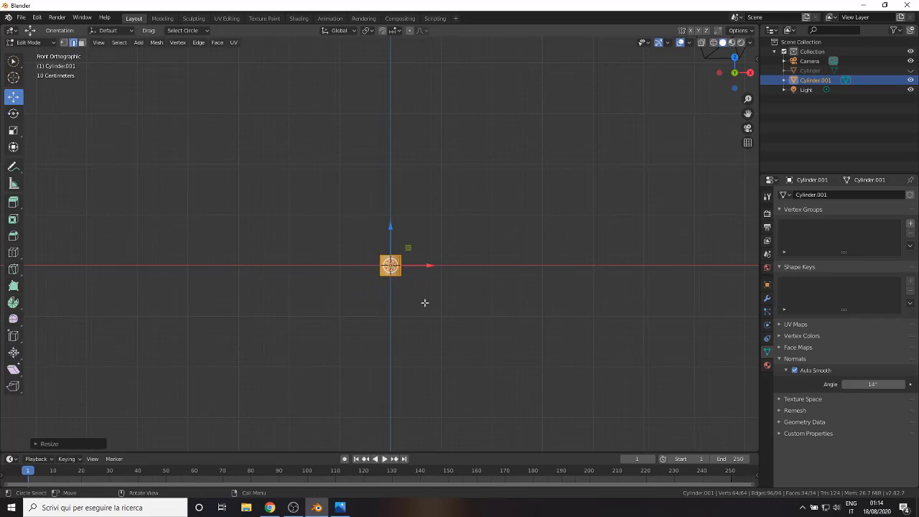
click(910, 70)
scroll(380, 275, up, 2)
scroll(380, 274, up, 1)
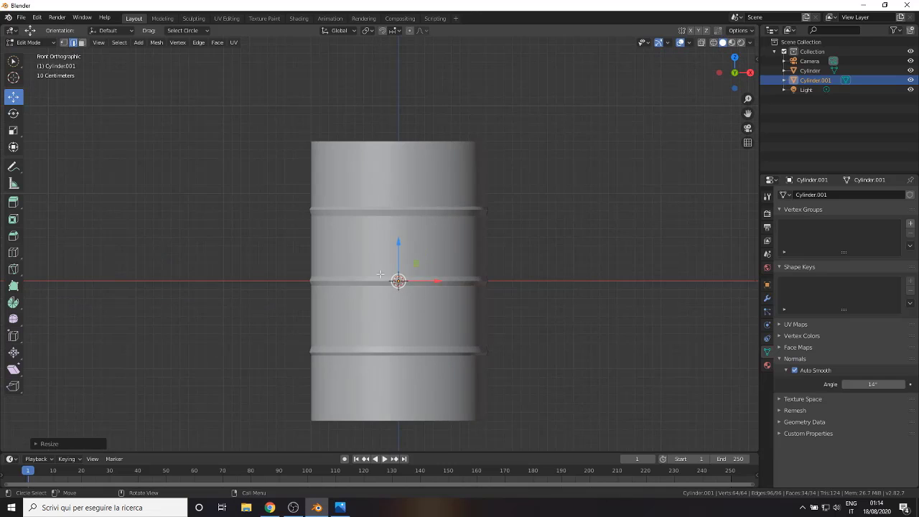
key(z)
click(317, 272)
- Move the small cylinder onto the barrel top, shrink it further, and raise it slightly
key(g)
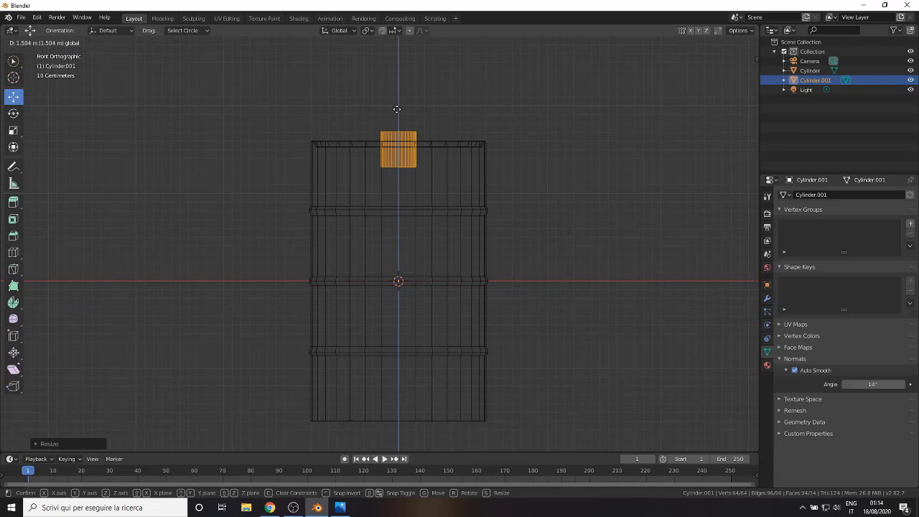
click(396, 107)
scroll(410, 114, up, 2)
shift+middle_drag(412, 117, 400, 352)
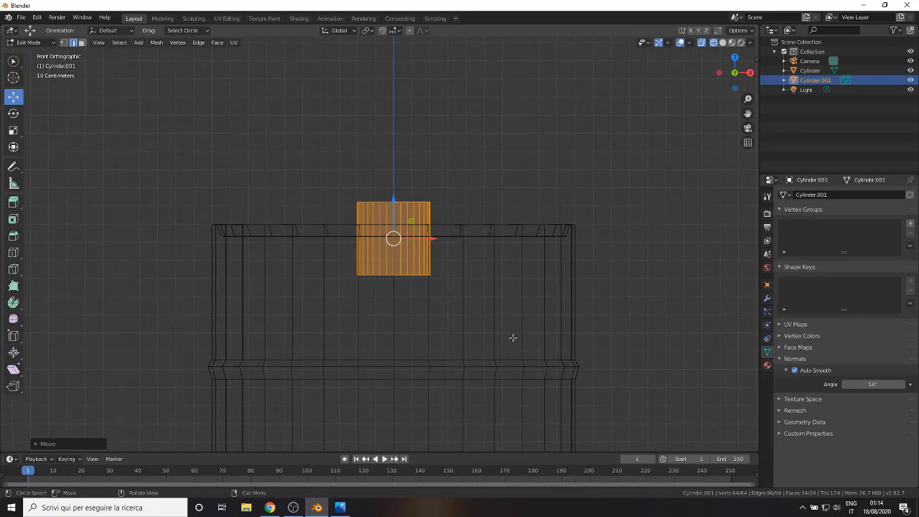
key(s)
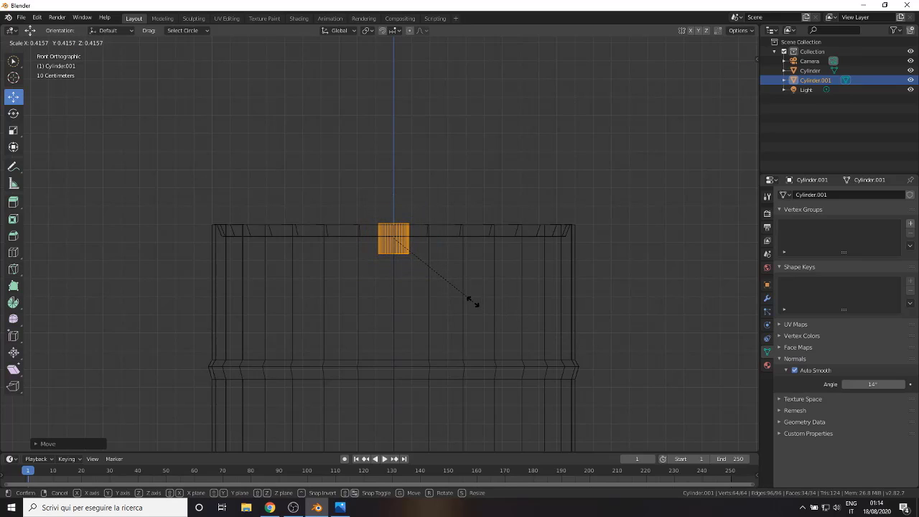
click(483, 313)
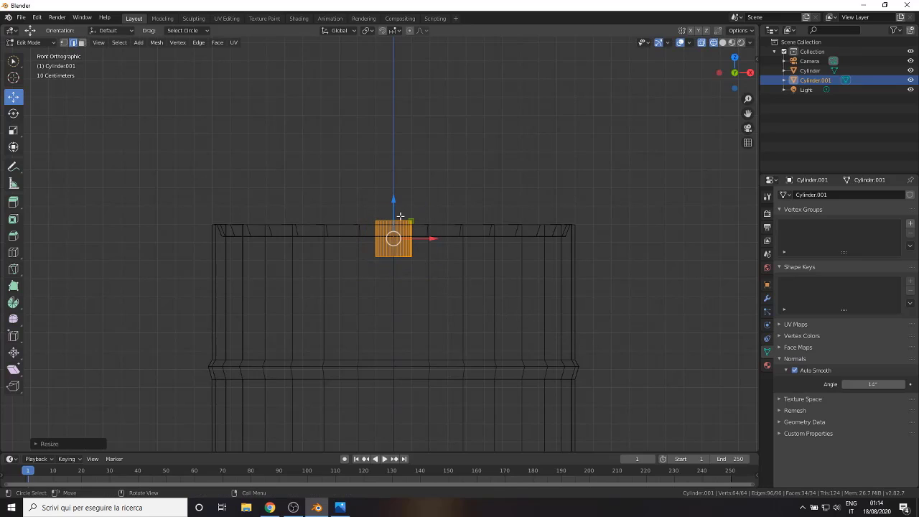
drag(391, 198, 393, 187)
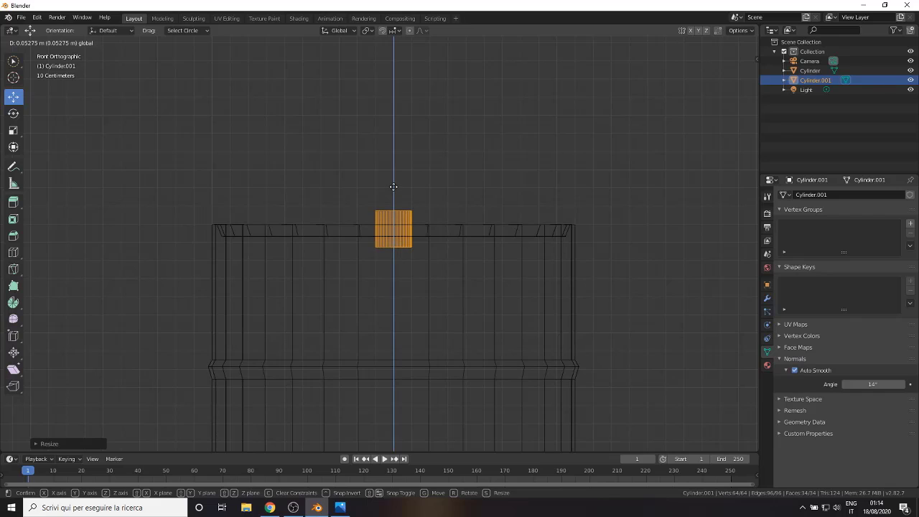
click(393, 186)
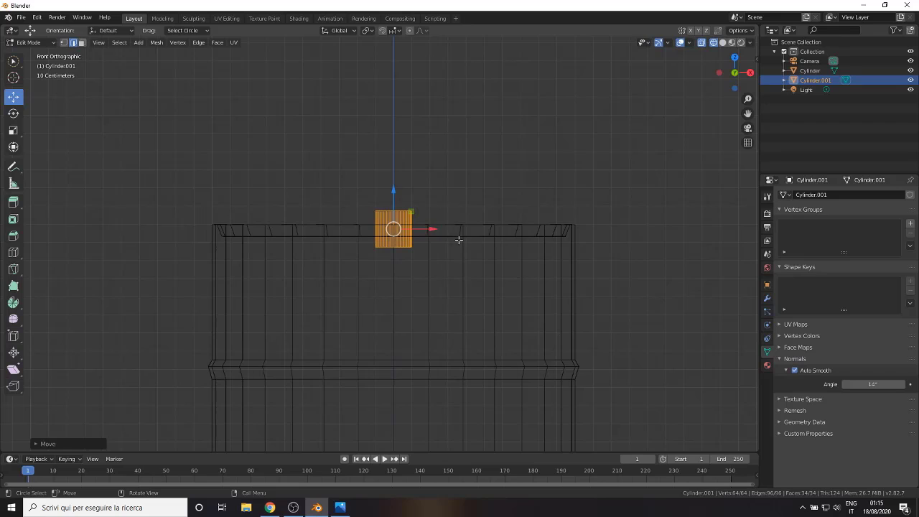
mouse_move(505, 221)
middle_down()
mouse_move(459, 265)
mouse_move(480, 277)
mouse_move(526, 265)
mouse_move(462, 291)
mouse_move(361, 276)
middle_up()
- Return to solid shading and, in top view, move the cap toward the lid's rim
key(z)
click(422, 276)
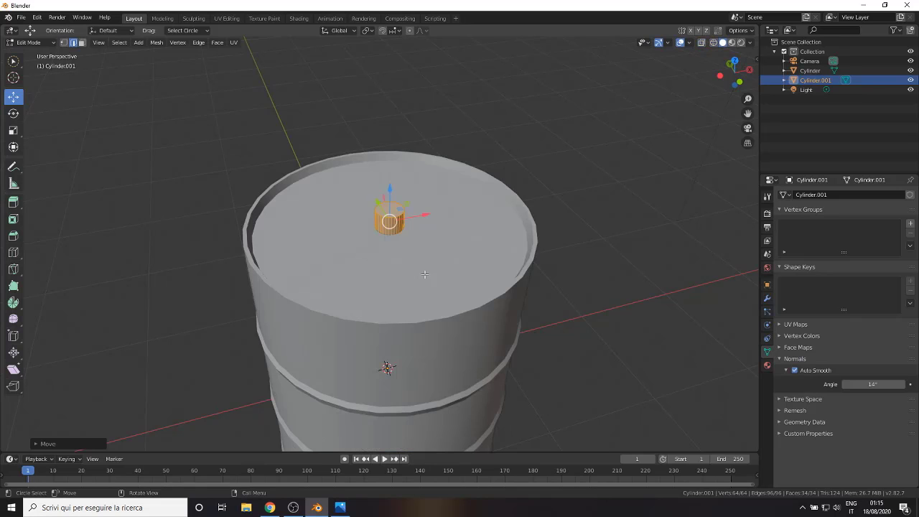
mouse_move(294, 261)
middle_down()
mouse_move(383, 265)
mouse_move(566, 315)
mouse_move(533, 335)
middle_up()
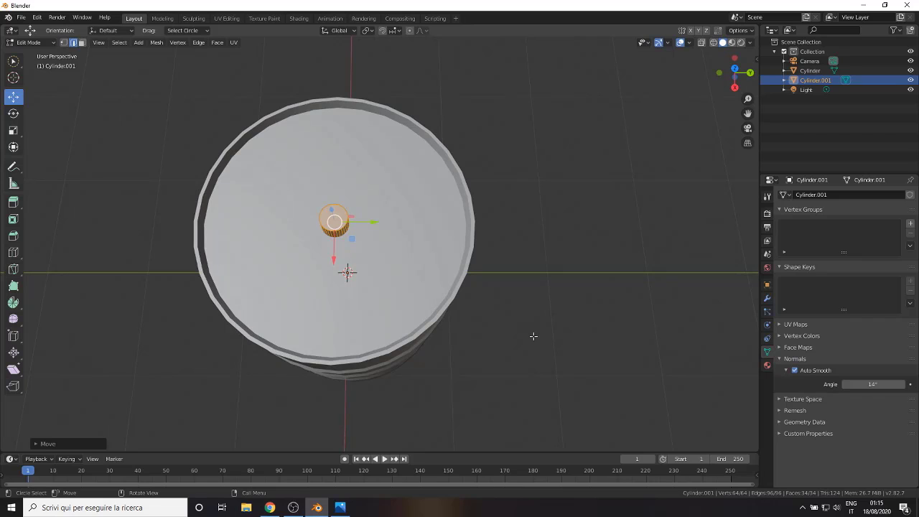
key(KP_7)
scroll(475, 338, up, 3)
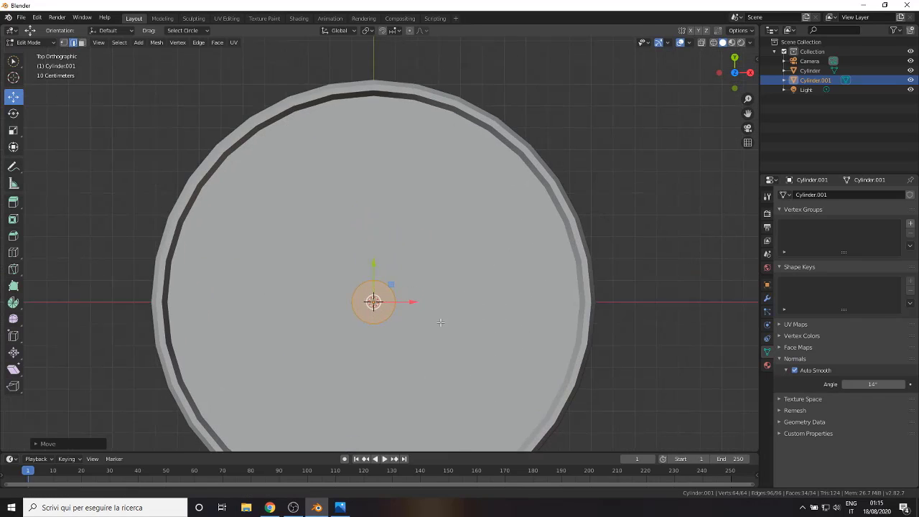
shift+middle_drag(394, 257, 393, 130)
mouse_move(369, 140)
mouse_down()
mouse_move(367, 301)
mouse_move(369, 286)
mouse_up()
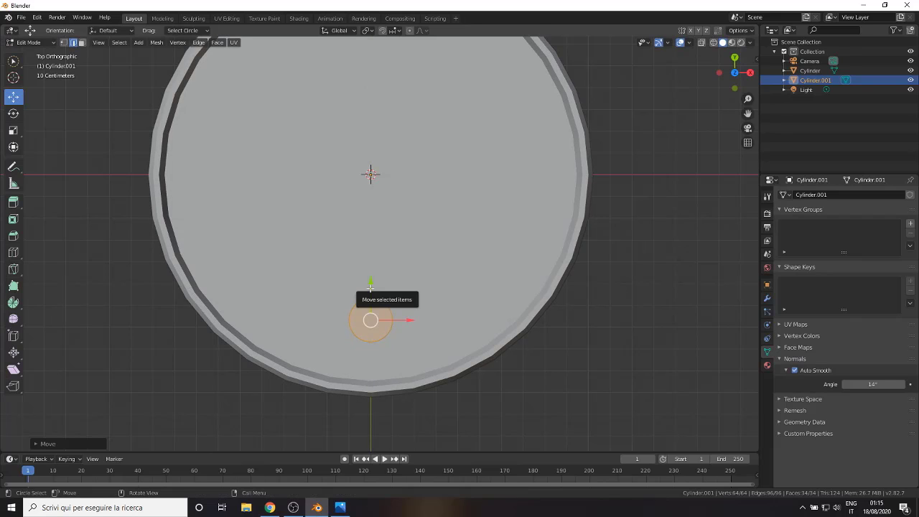
- Enlarge the cap in front view and lower it along Z onto the barrel top
key(KP_1)
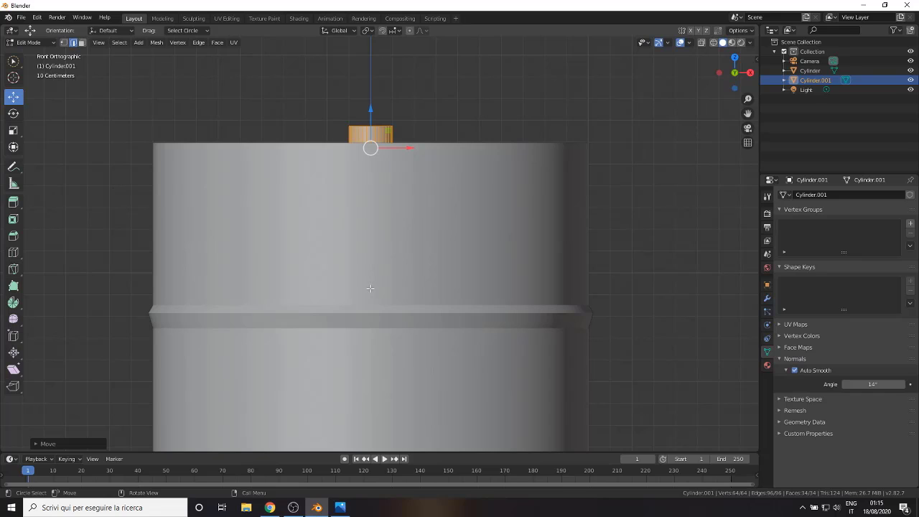
key(s)
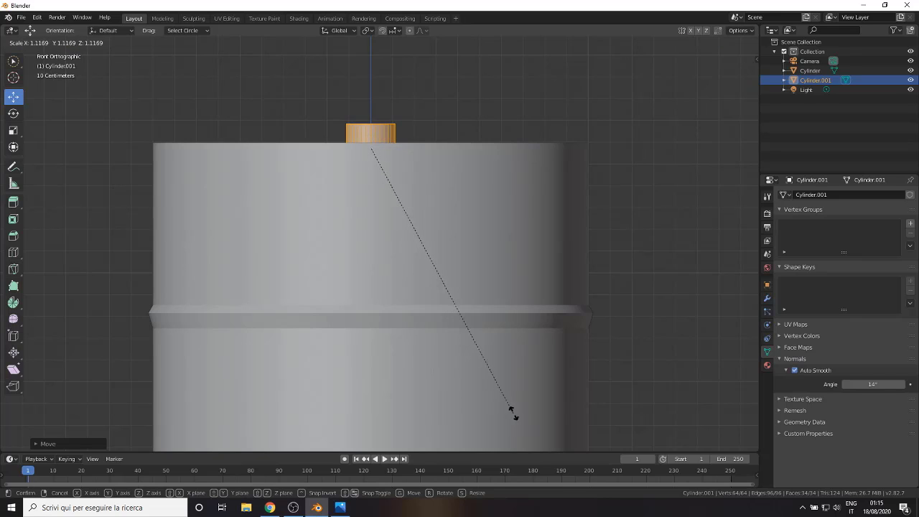
click(542, 423)
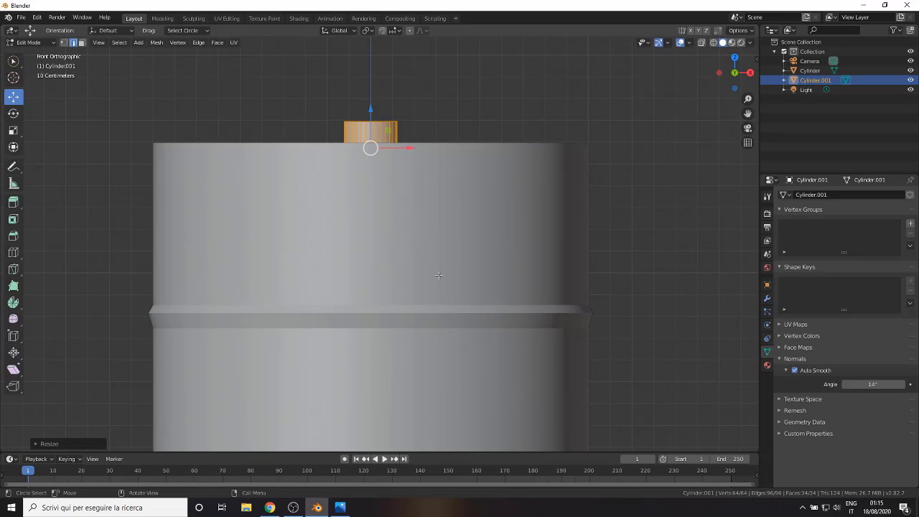
key(z)
click(381, 273)
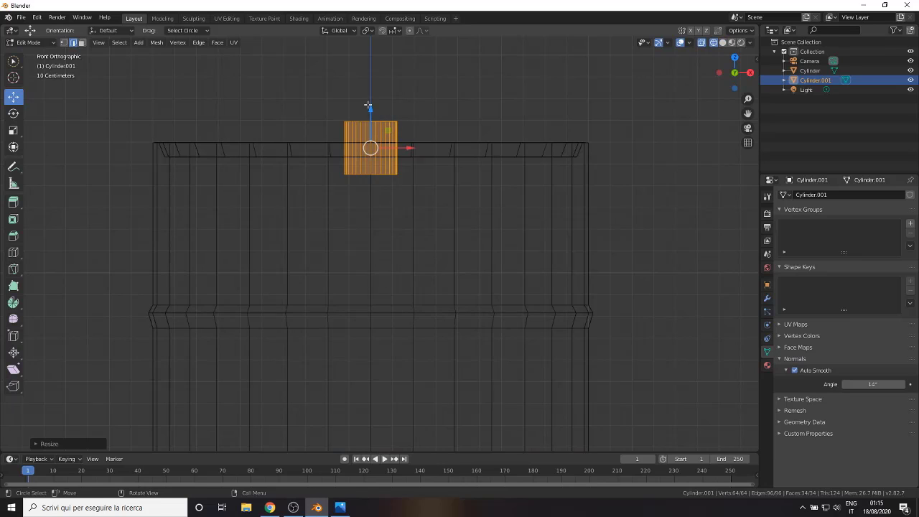
key(g)
key(z)
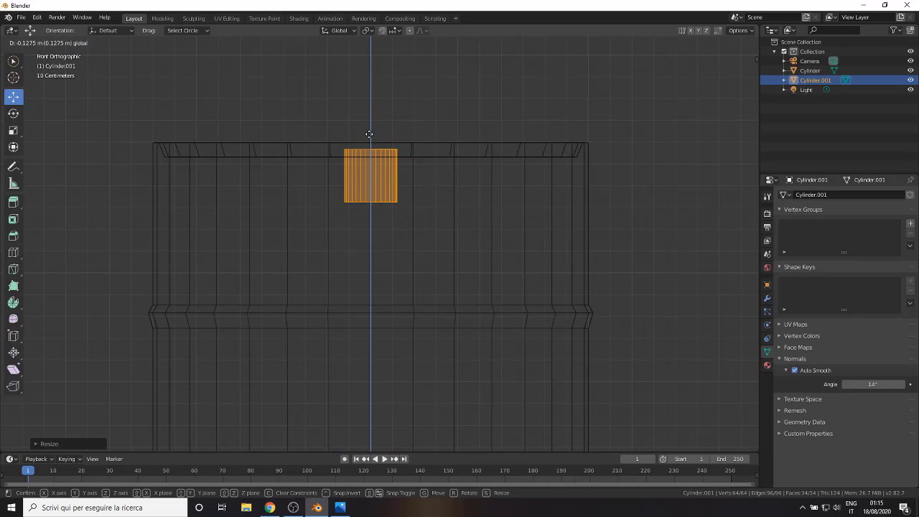
click(368, 135)
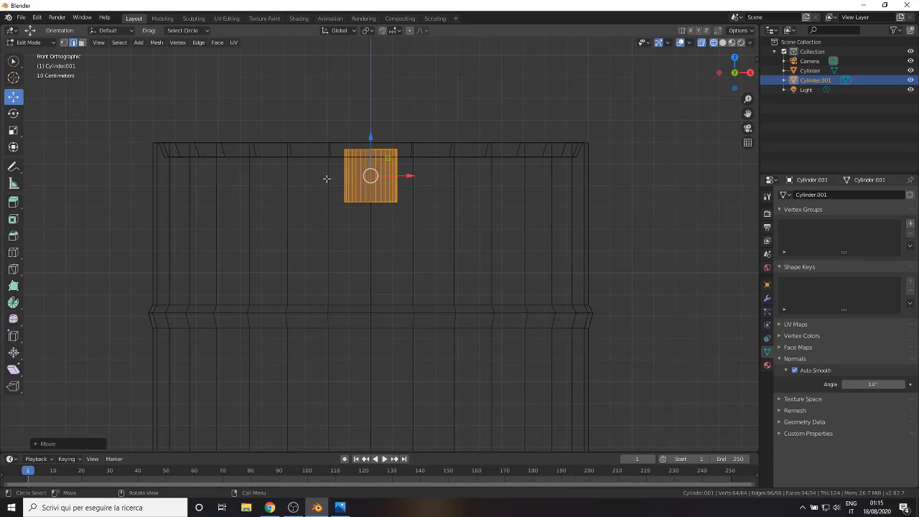
drag(370, 136, 371, 142)
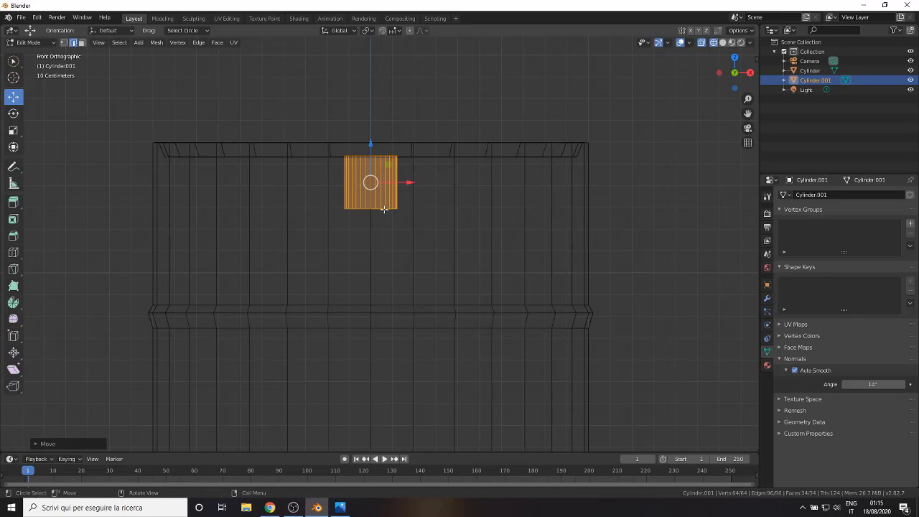
scroll(384, 209, up, 3)
- Flatten the cap vertically into a thin disc and raise it up to the lid
click(13, 114)
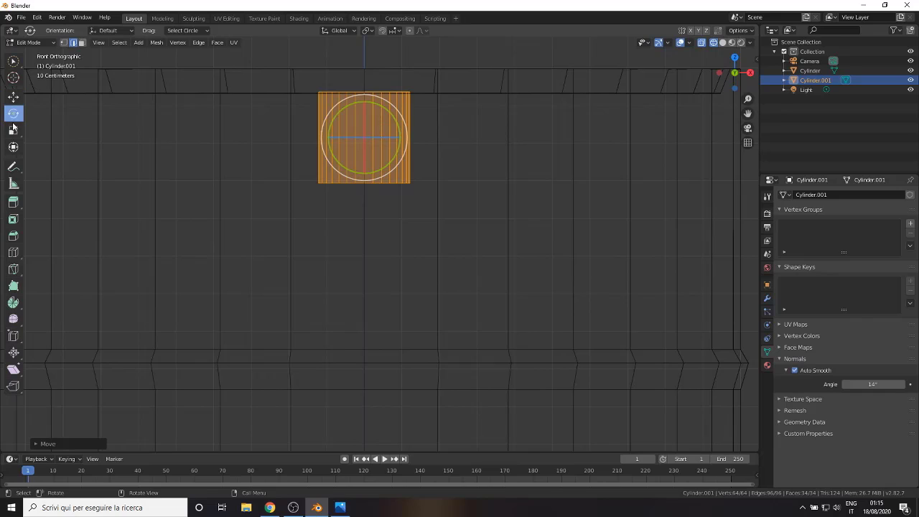
click(13, 130)
drag(364, 99, 364, 133)
click(13, 96)
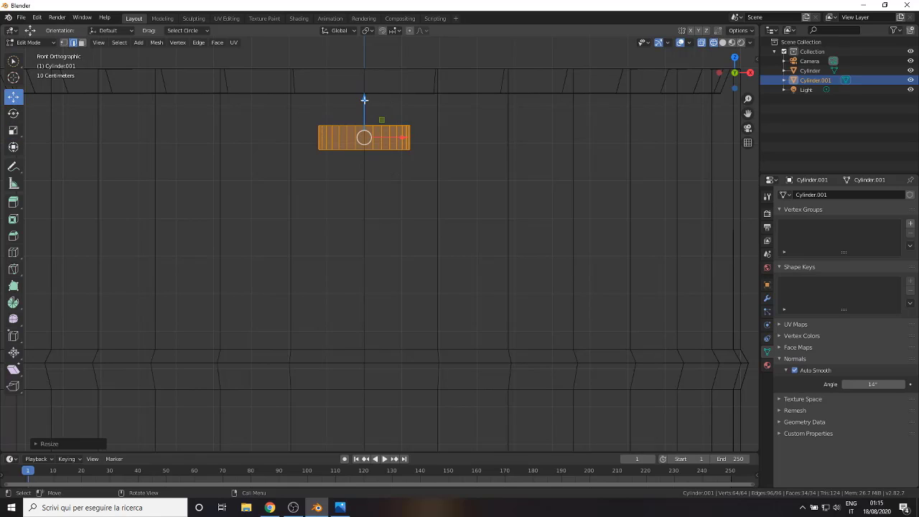
drag(363, 99, 363, 63)
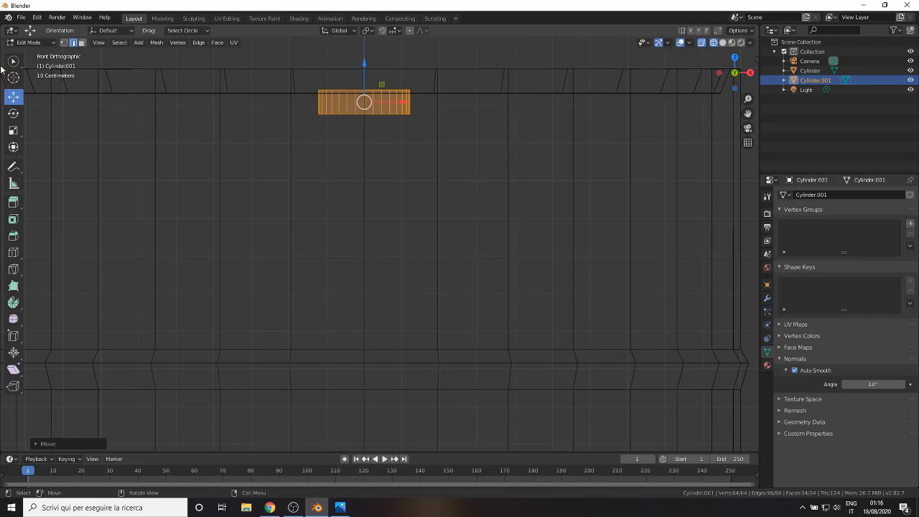
- Switch to Object Mode and select the barrel body
middle_drag(261, 188, 318, 240)
scroll(302, 239, down, 4)
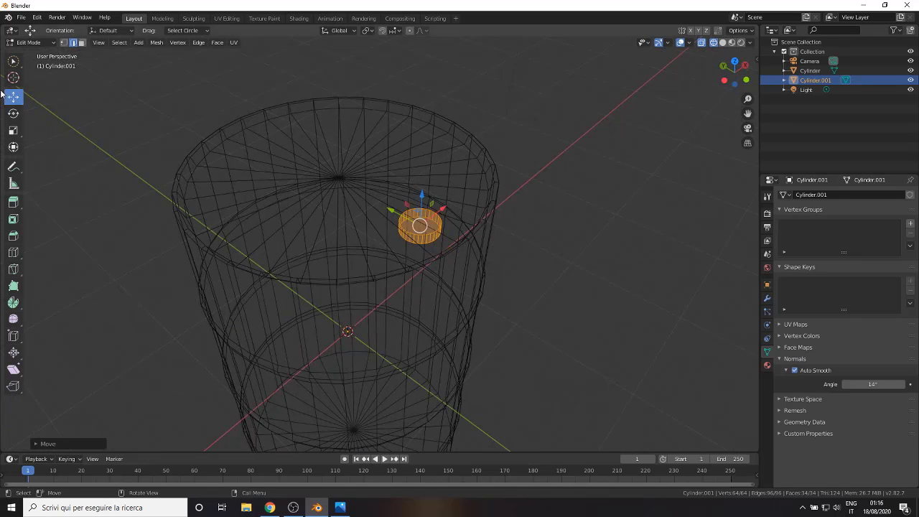
click(13, 63)
click(12, 97)
click(28, 42)
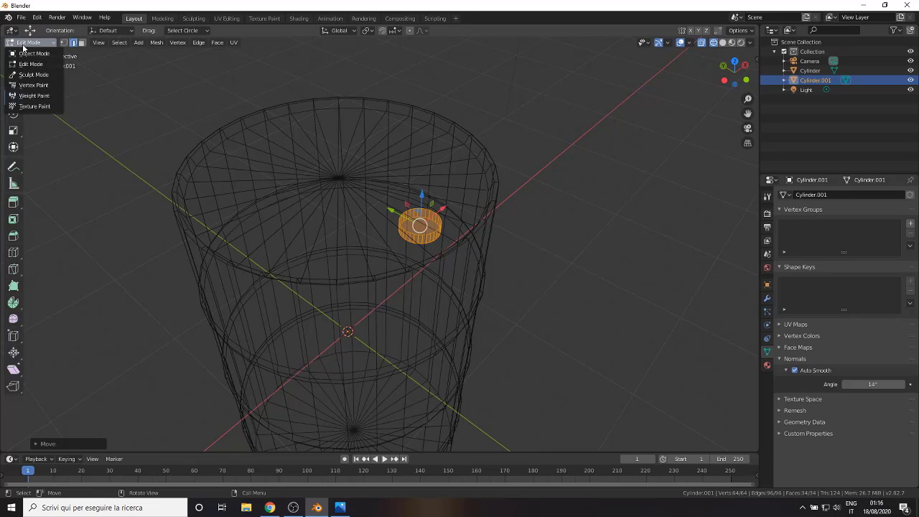
click(29, 53)
click(287, 178)
- In the barrel's Edit Mode with solid shading, sink the lid face about 0.025 m
click(28, 42)
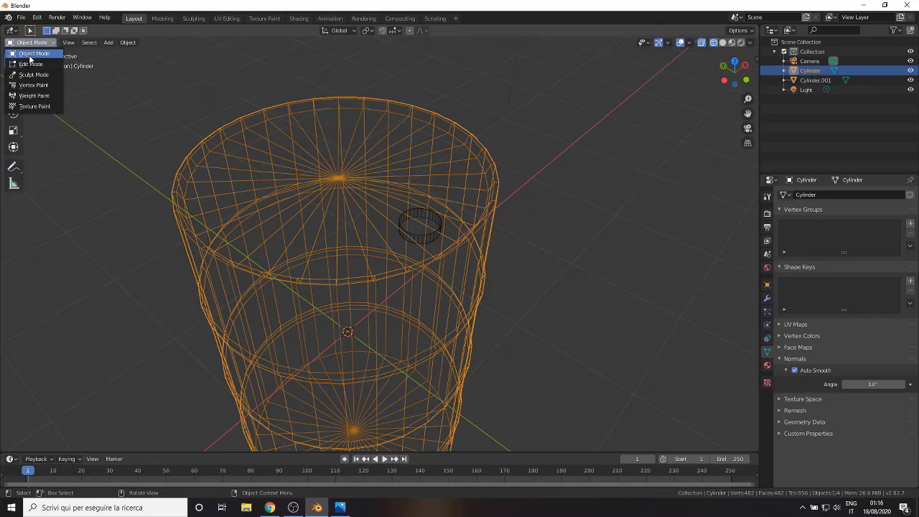
click(29, 63)
key(z)
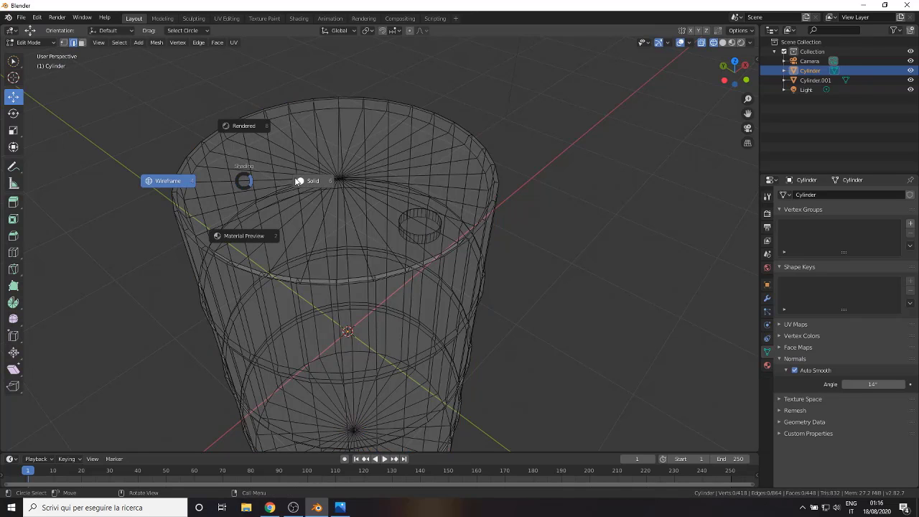
click(306, 180)
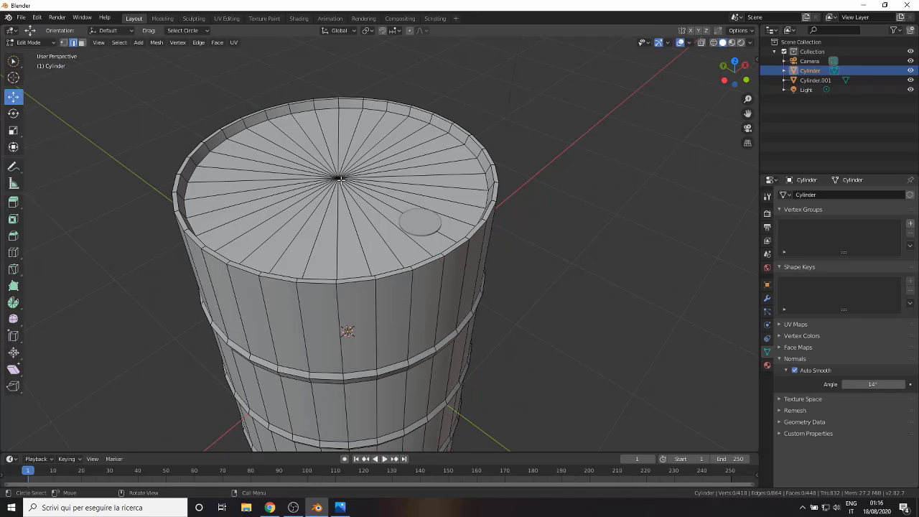
click(340, 178)
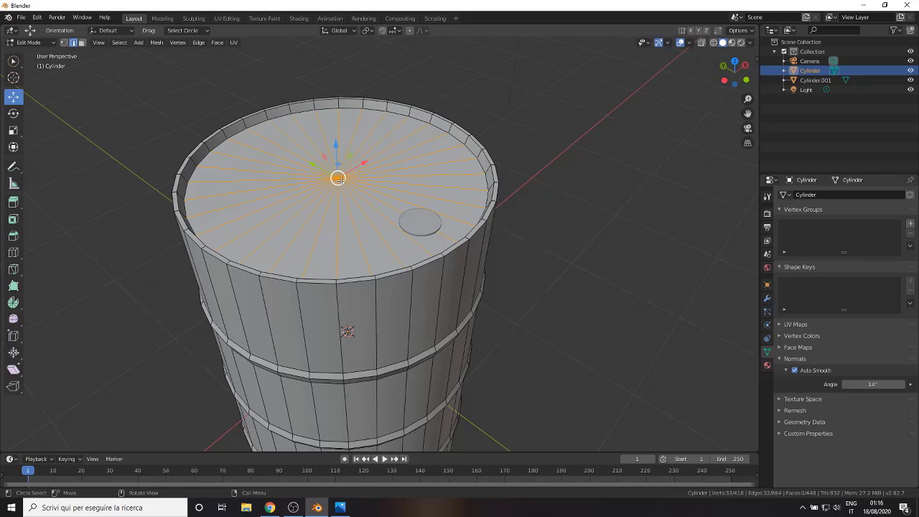
alt+shift+click(351, 108)
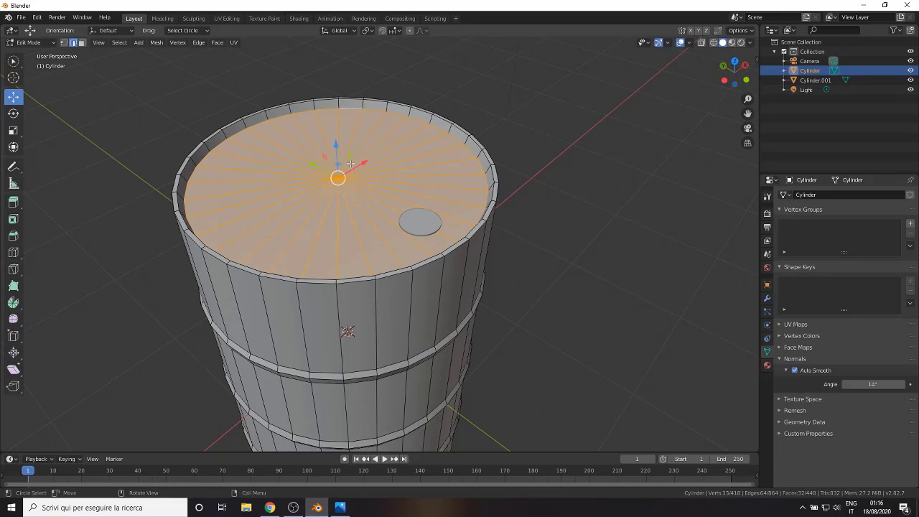
drag(334, 144, 331, 148)
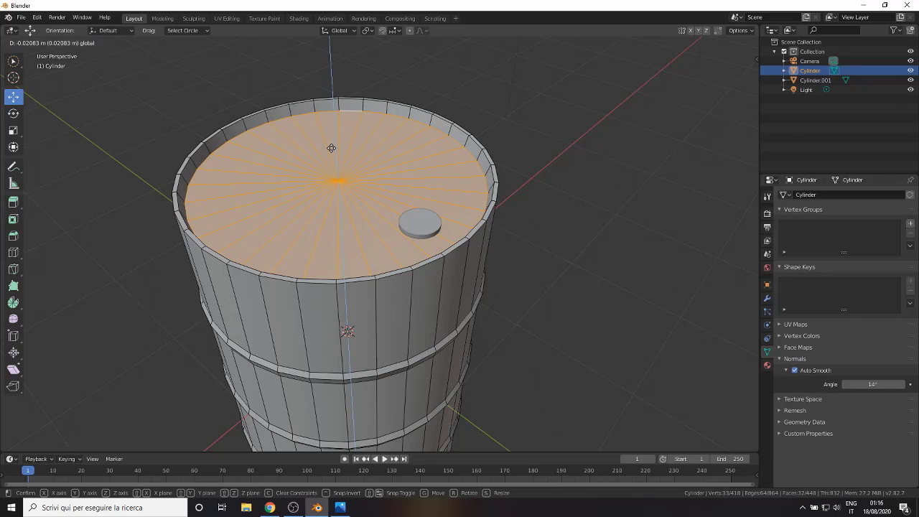
drag(331, 148, 331, 148)
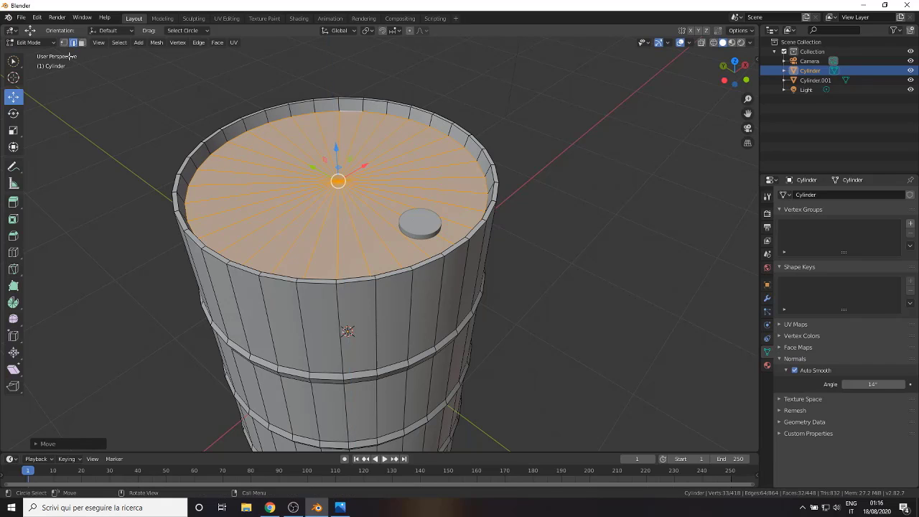
- Select Cylinder.001 and enter its Edit Mode in wireframe shading
click(29, 42)
click(29, 53)
click(419, 223)
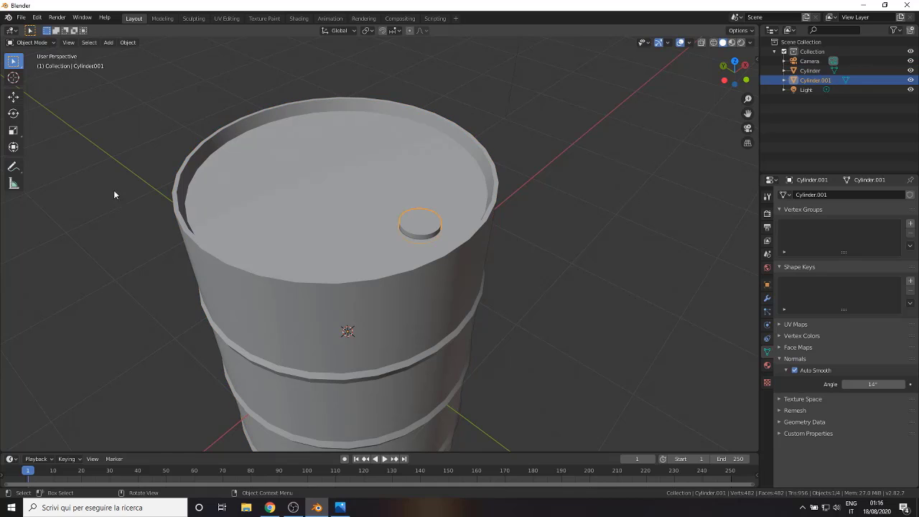
click(28, 43)
click(33, 63)
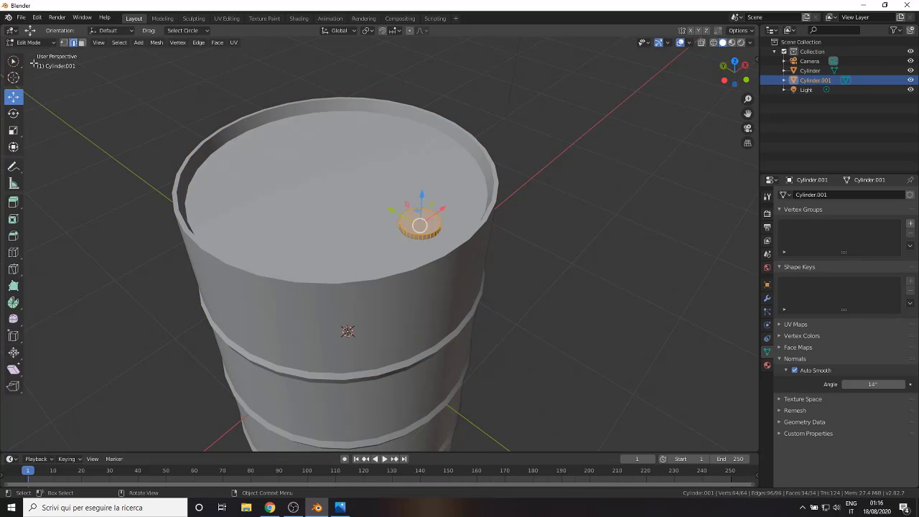
key(z)
click(427, 276)
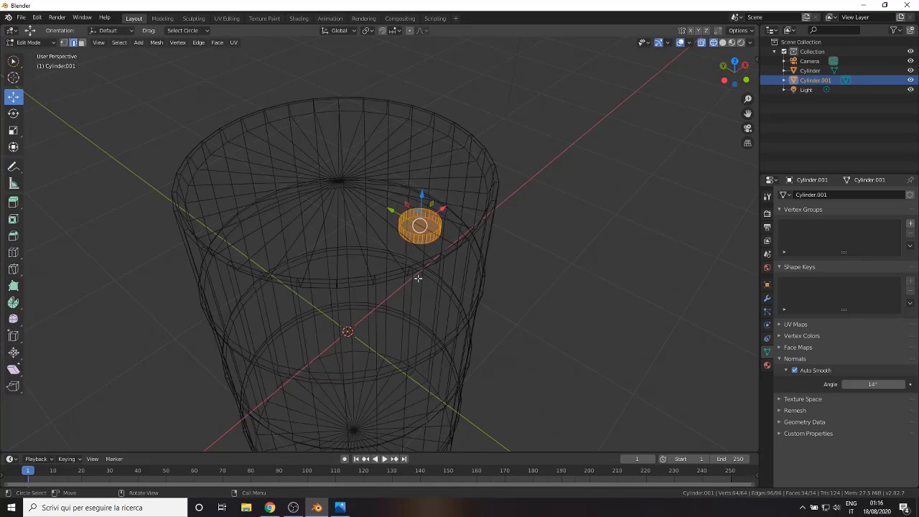
- Delete the plug's top and bottom cap faces, leaving an open ring of side faces
mouse_move(430, 276)
middle_down()
mouse_move(427, 135)
mouse_move(398, 239)
middle_up()
scroll(427, 135, up, 2)
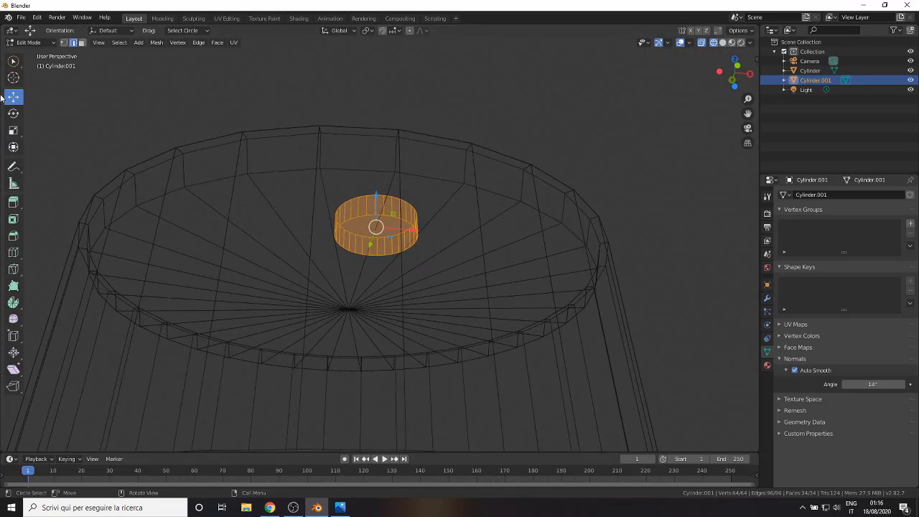
click(81, 43)
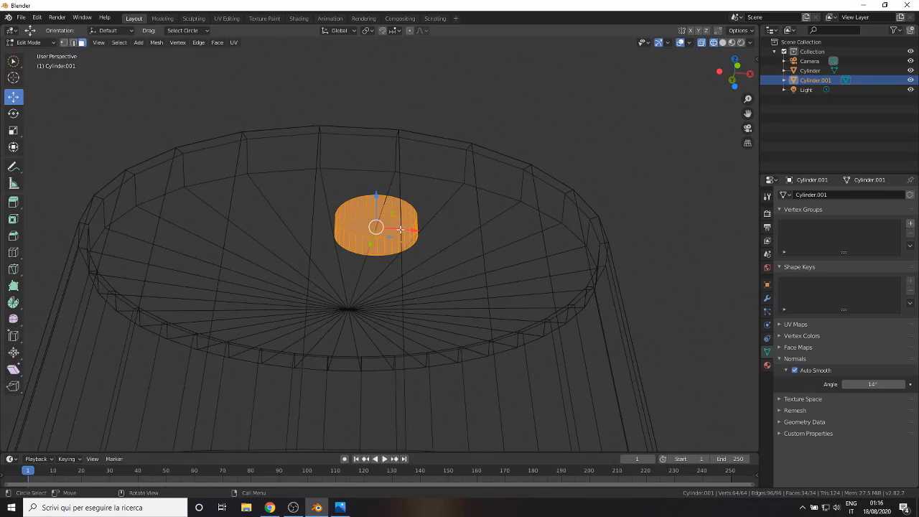
click(369, 232)
shift+click(365, 242)
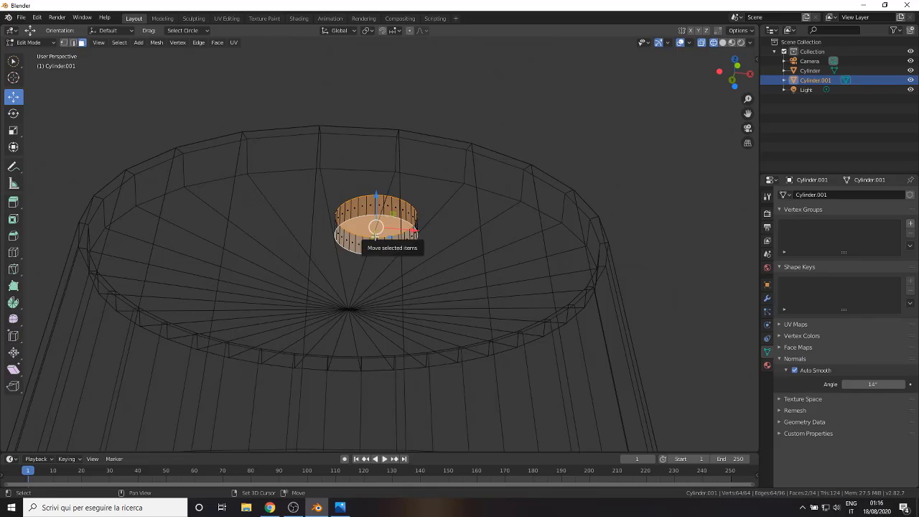
key(x)
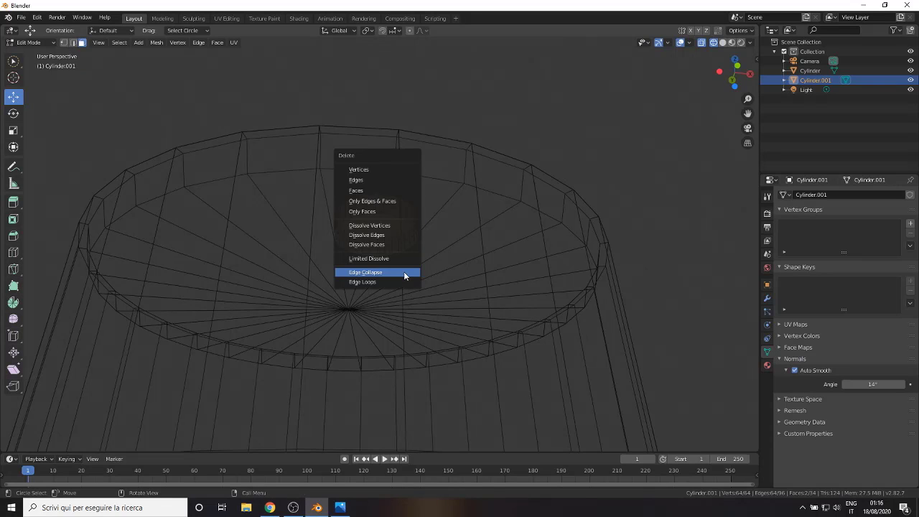
click(383, 188)
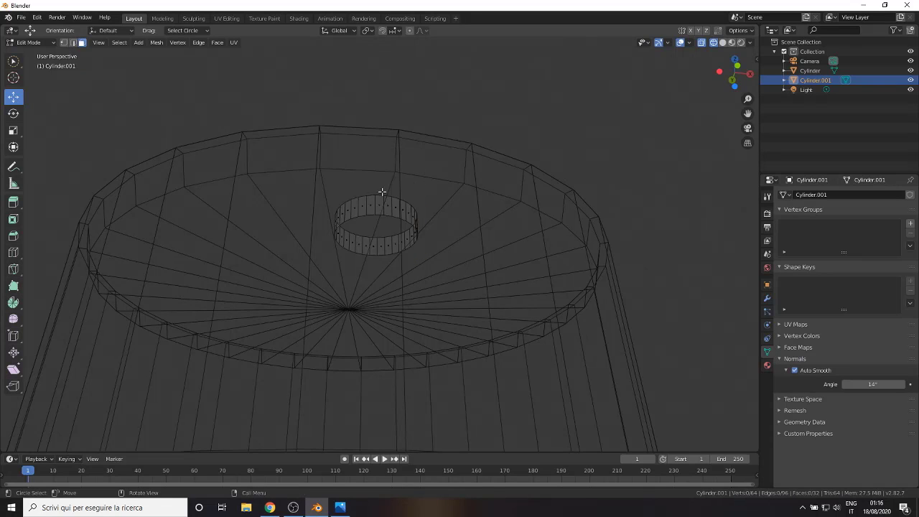
- Select the small cylinder's complete top rim edge loop
middle_drag(381, 191, 328, 291)
scroll(301, 251, up, 3)
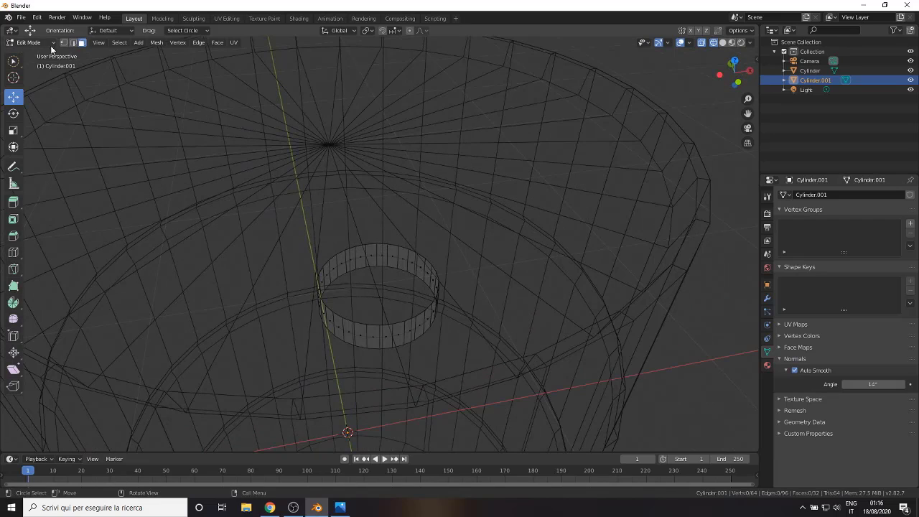
scroll(380, 251, up, 1)
click(368, 243)
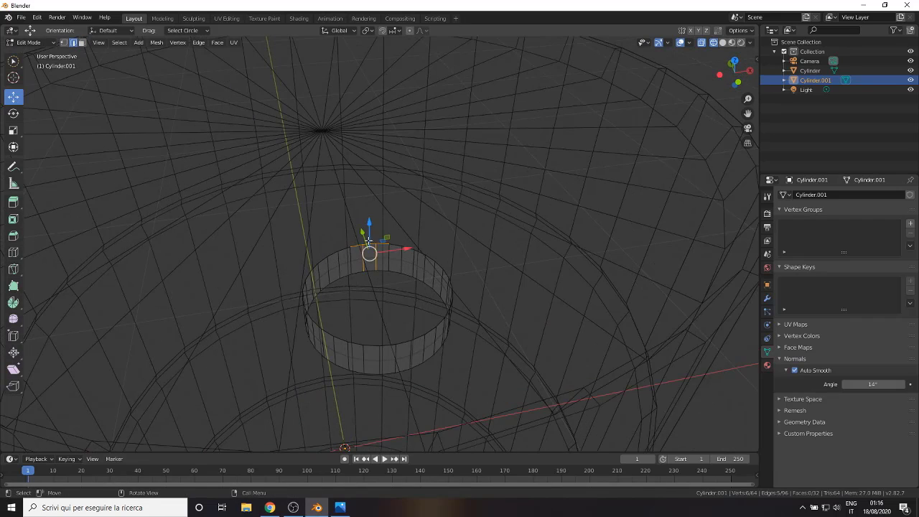
alt+click(368, 244)
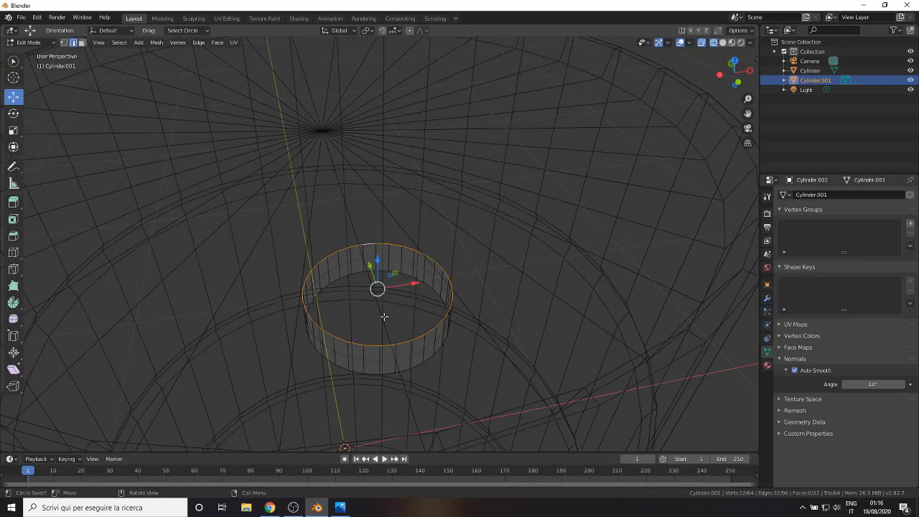
- Switch the viewport to solid shading
click(28, 43)
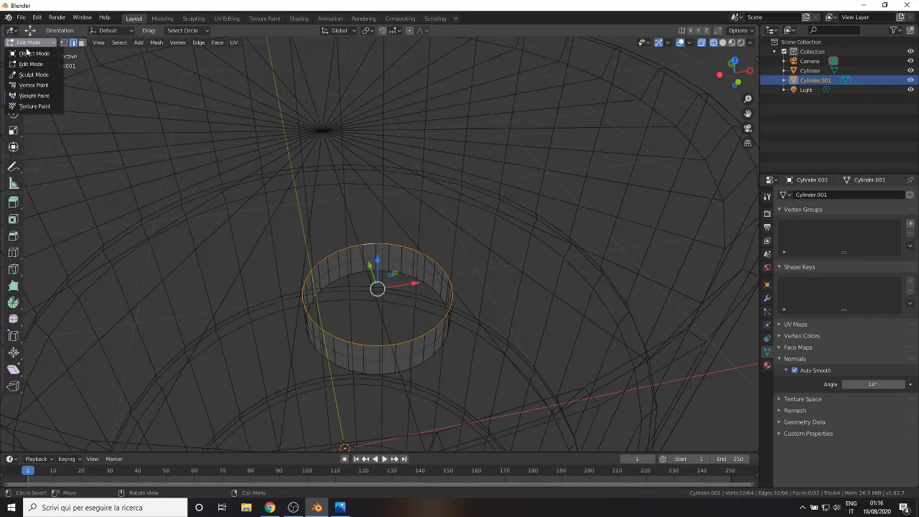
key(z)
click(307, 199)
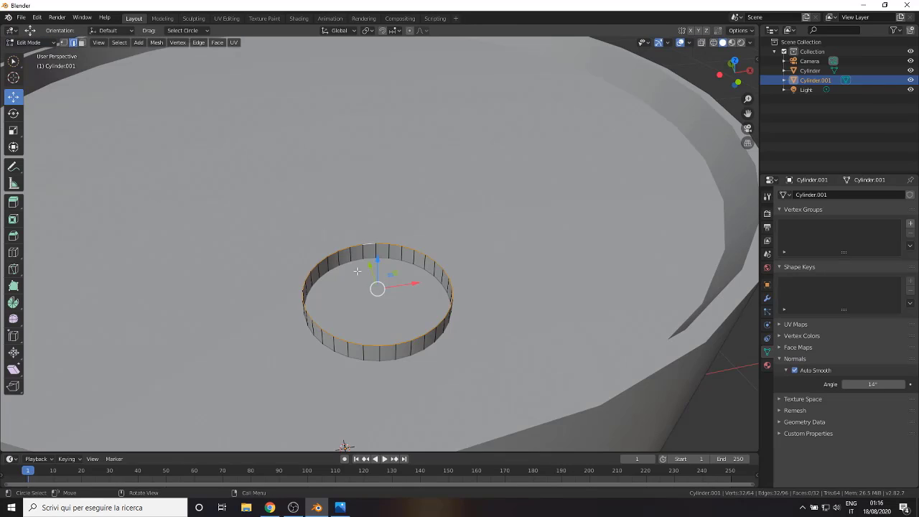
- Extrude the cap's top rim in place, delete the faces, and scale the loop inward into a ring top
key(e)
right_click(476, 347)
key(x)
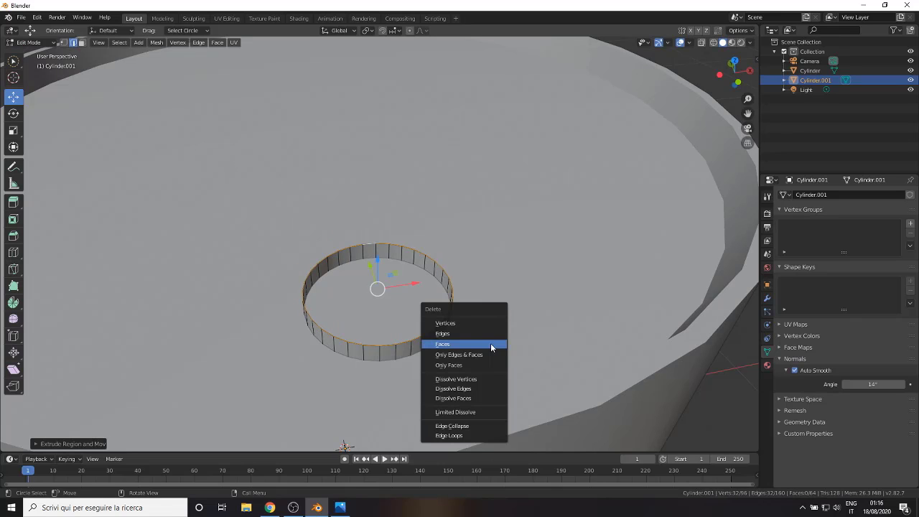
click(491, 345)
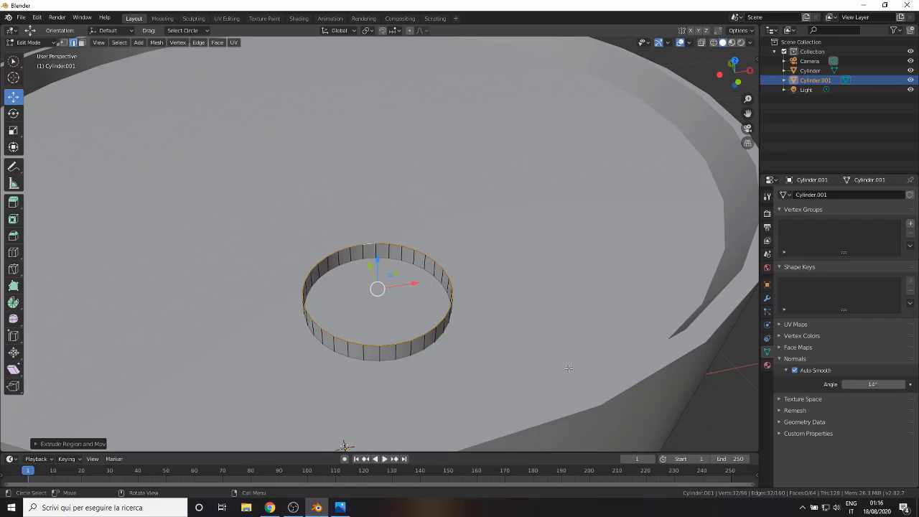
key(s)
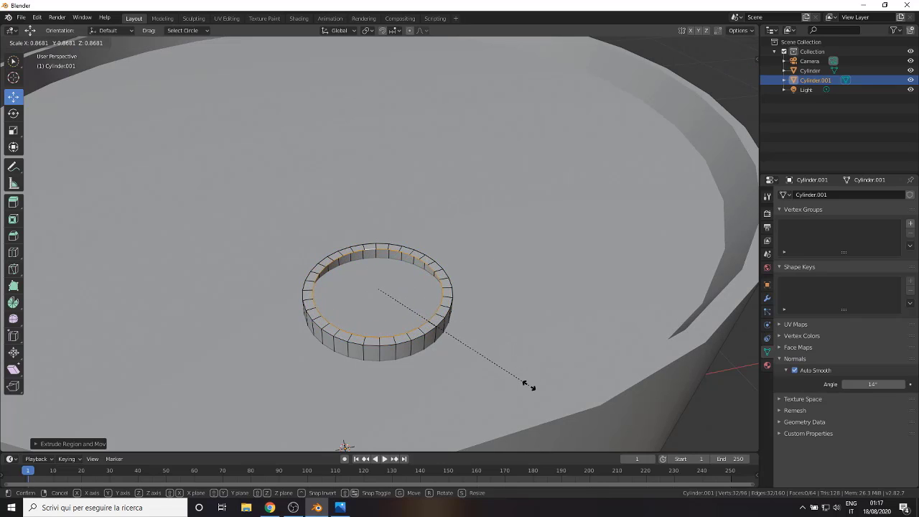
click(517, 378)
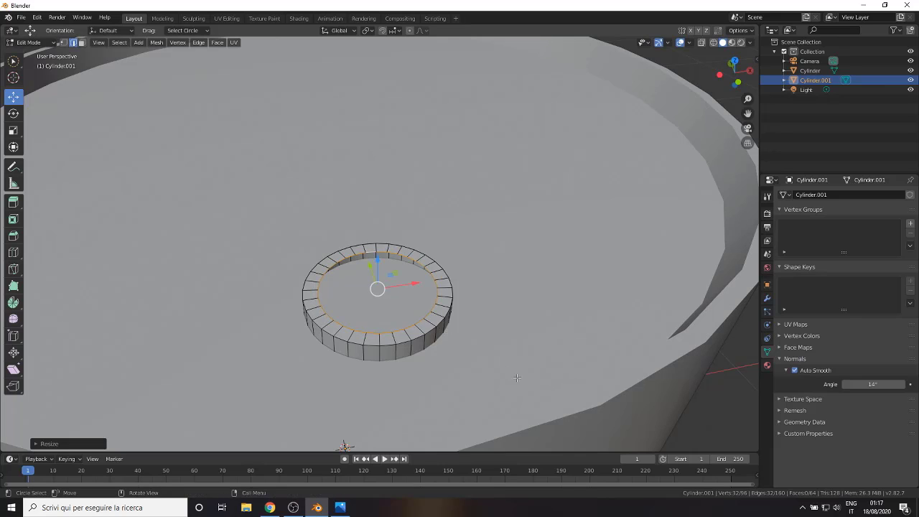
- Extrude the inner loop in place and sink it down along Z to recess the centre
key(e)
right_click(500, 372)
key(g)
key(z)
click(374, 271)
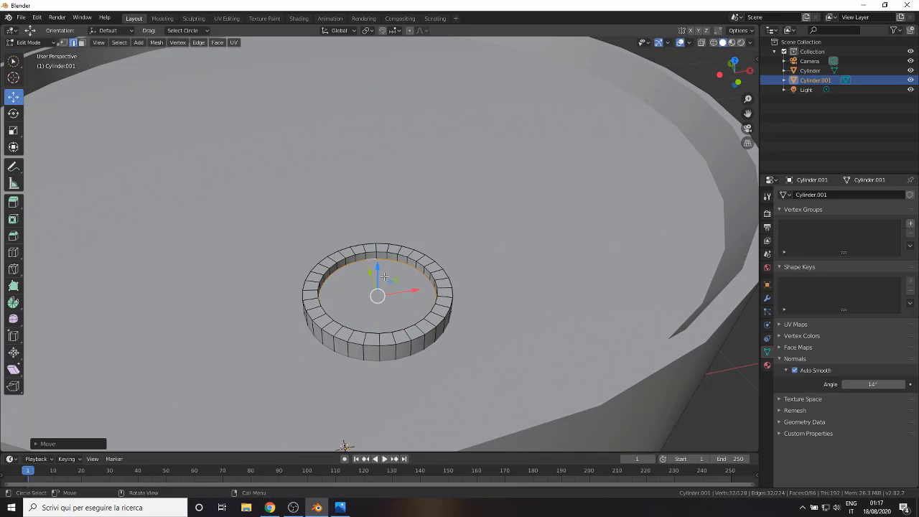
- Extrude the recessed loop and edge-collapse it to a single centre vertex, then return to Object Mode
key(e)
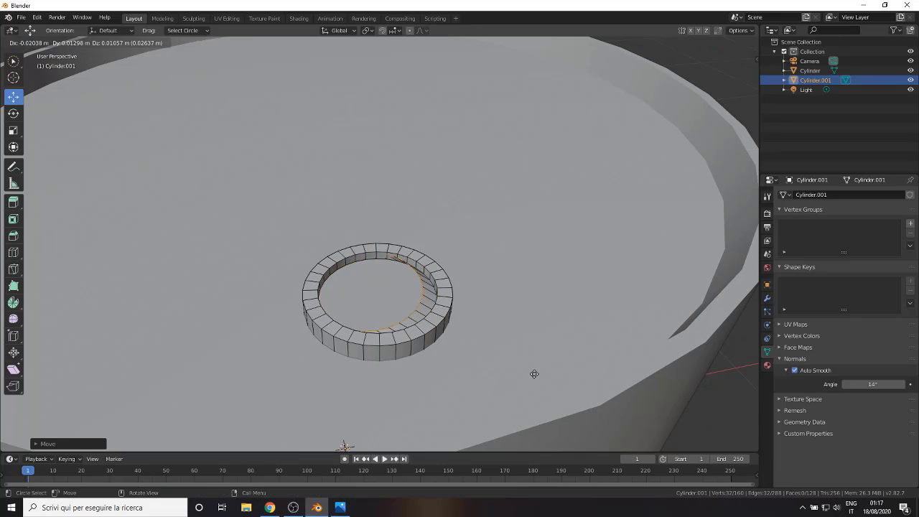
right_click(533, 374)
key(x)
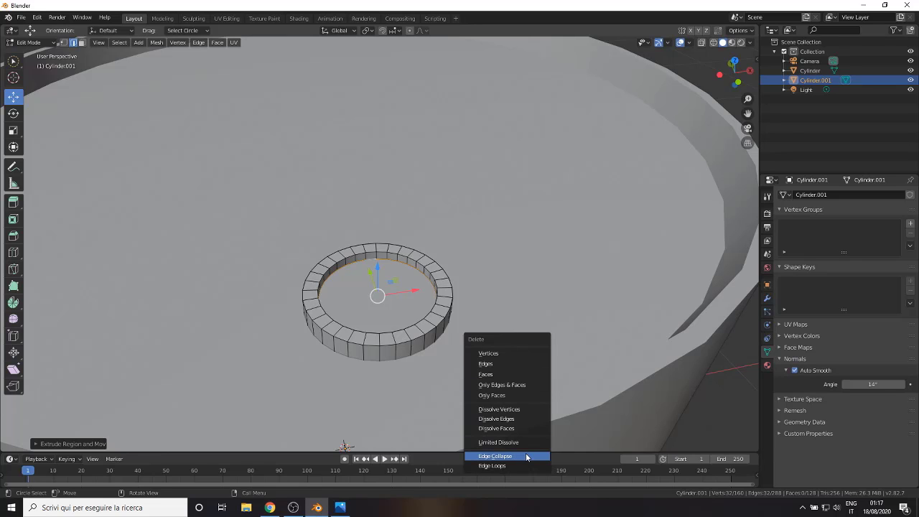
click(526, 453)
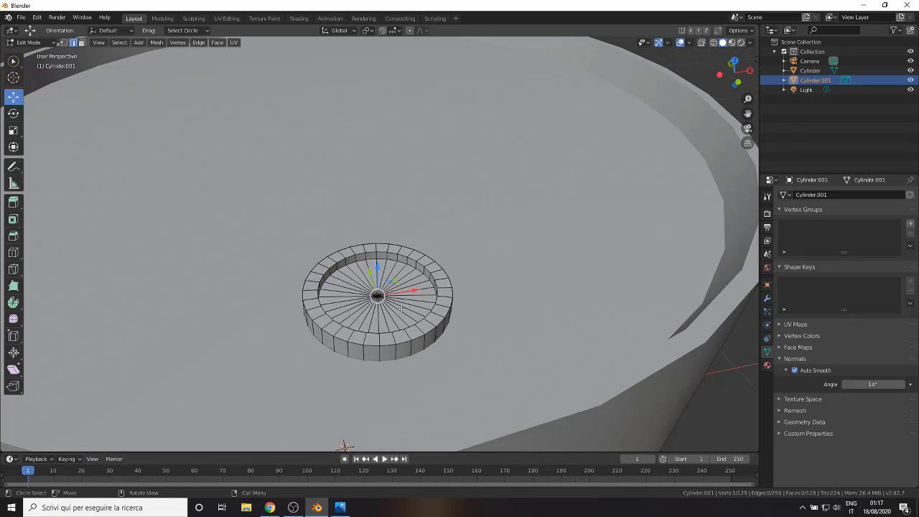
mouse_move(400, 286)
middle_down()
mouse_move(448, 342)
mouse_move(219, 253)
middle_up()
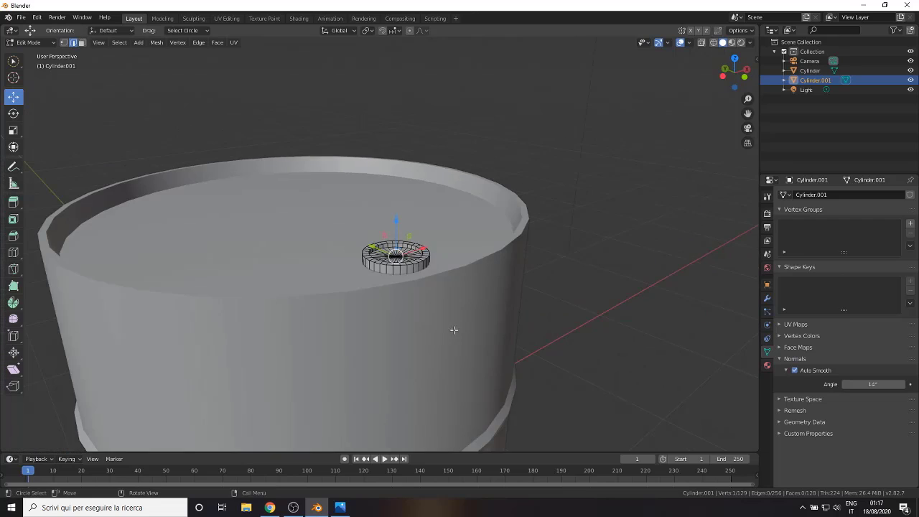
click(29, 41)
click(25, 55)
- In top view, zoom in and select the bung cap on the barrel lid
middle_drag(403, 280, 363, 261)
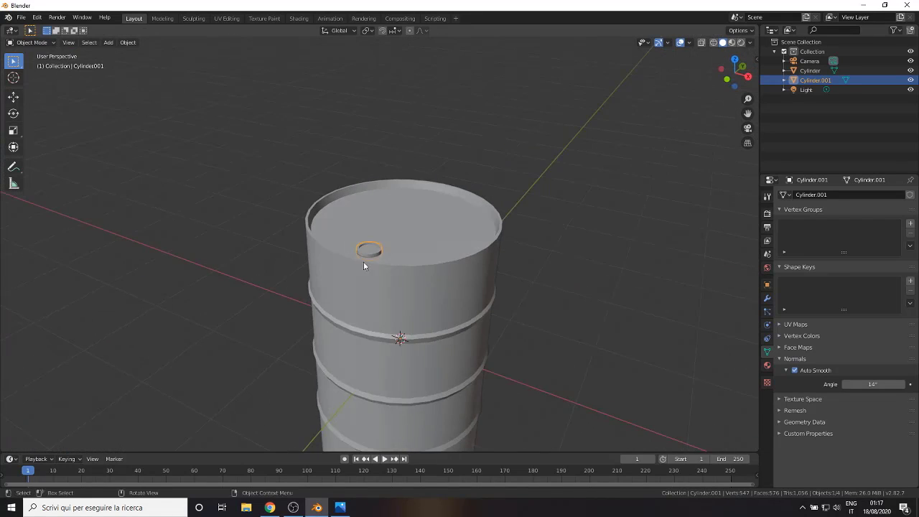
click(554, 336)
mouse_move(594, 359)
middle_down()
mouse_move(554, 359)
mouse_move(547, 301)
mouse_move(432, 311)
mouse_move(566, 320)
mouse_move(426, 335)
mouse_move(314, 312)
mouse_move(294, 353)
mouse_move(487, 316)
middle_up()
key(KP_7)
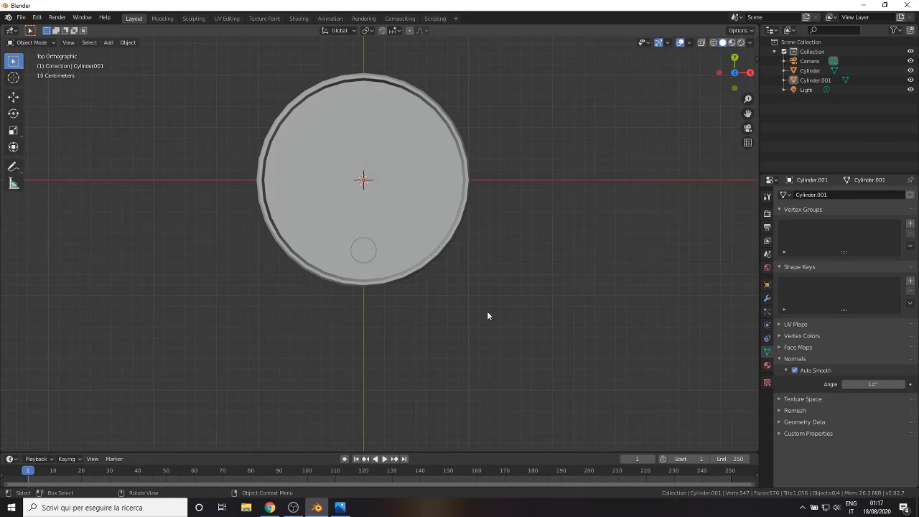
scroll(310, 254, up, 1)
scroll(348, 237, up, 3)
click(350, 238)
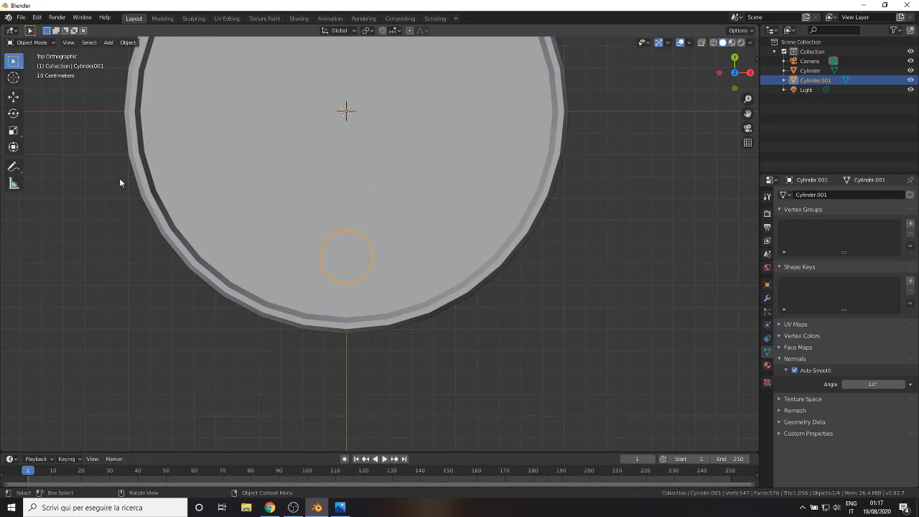
- In Edit Mode, move the whole cap slightly toward the lid centre and scale it up a little
click(32, 42)
click(31, 43)
click(32, 43)
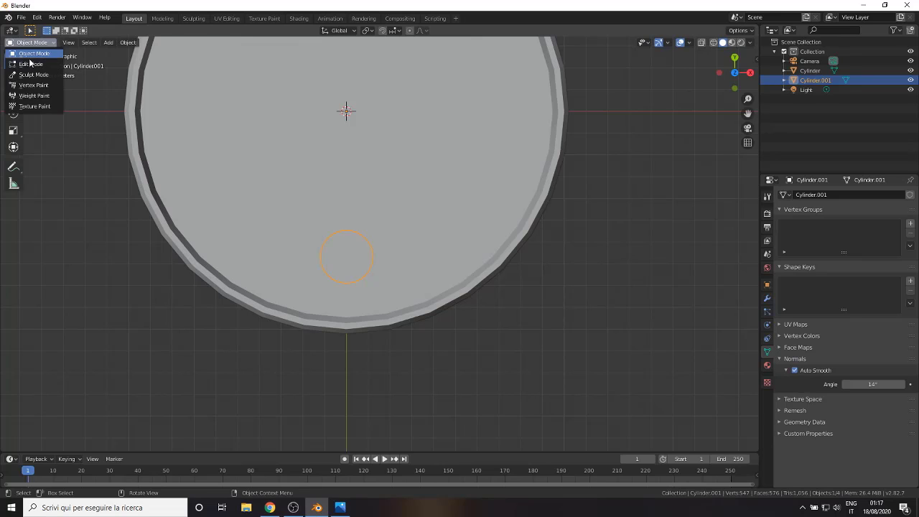
click(30, 64)
key(a)
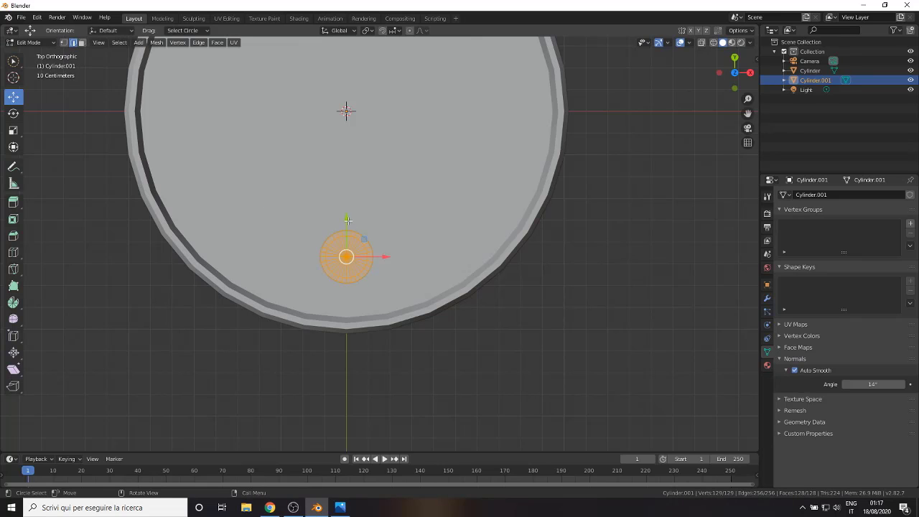
key(g)
click(345, 207)
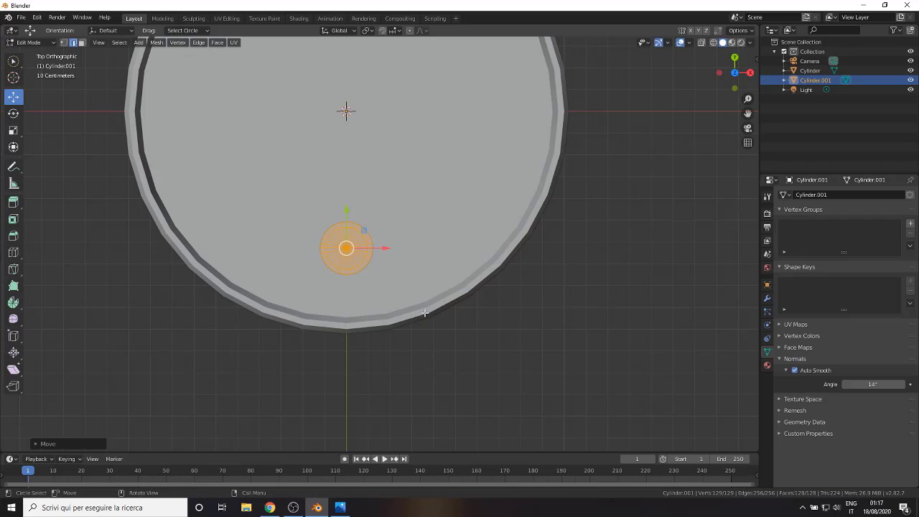
key(s)
click(438, 318)
- Orbit around the barrel to check the cap's new size and position
mouse_move(410, 363)
middle_down()
mouse_move(383, 279)
mouse_move(402, 280)
middle_up()
mouse_move(367, 165)
middle_down()
mouse_move(394, 227)
mouse_move(420, 256)
mouse_move(365, 247)
mouse_move(421, 304)
mouse_move(399, 240)
mouse_move(416, 287)
middle_up()
scroll(421, 257, down, 3)
scroll(421, 256, down, 3)
- Back in top view, enlarge the cap by about 1.05 and shift it slightly on the lid
key(KP_7)
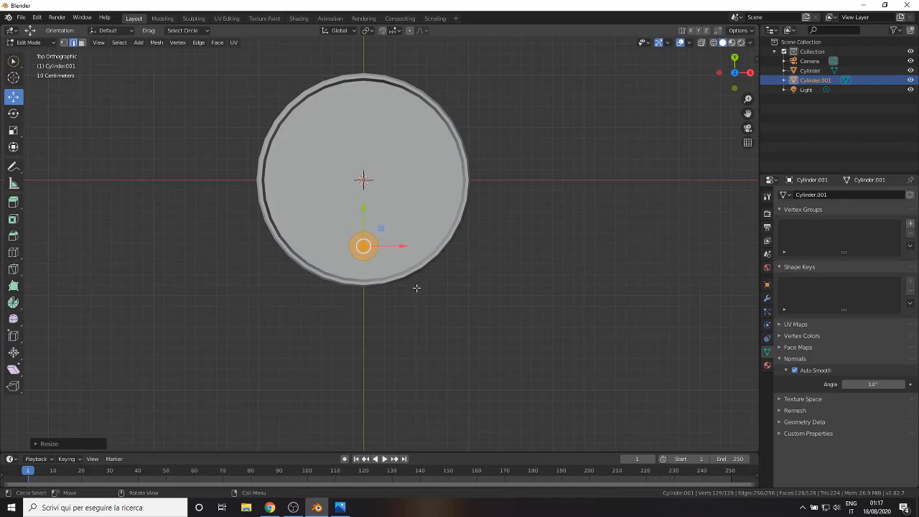
scroll(418, 287, up, 3)
scroll(431, 305, up, 1)
key(s)
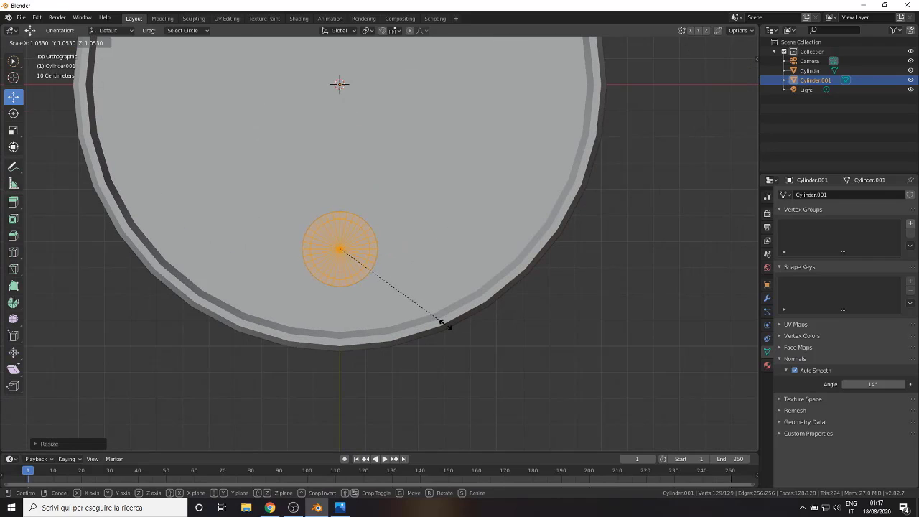
click(442, 320)
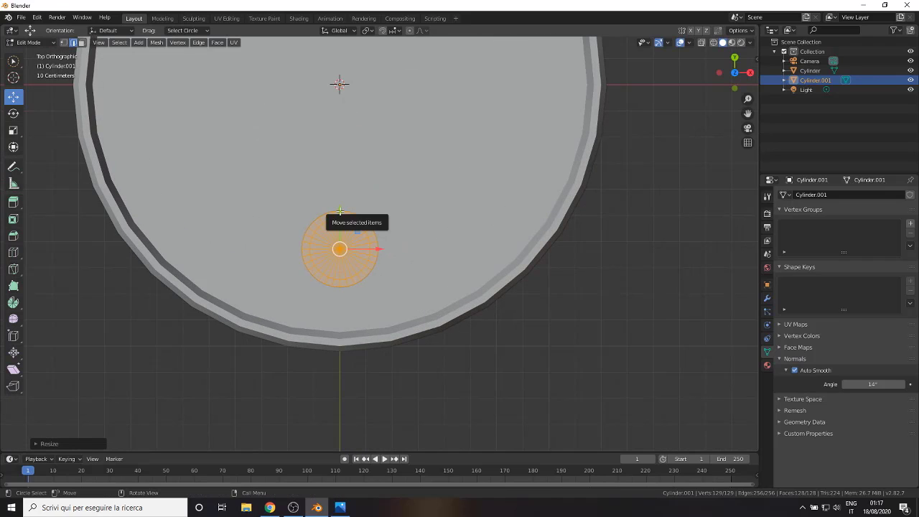
drag(340, 211, 339, 209)
scroll(339, 206, down, 6)
middle_drag(340, 215, 252, 402)
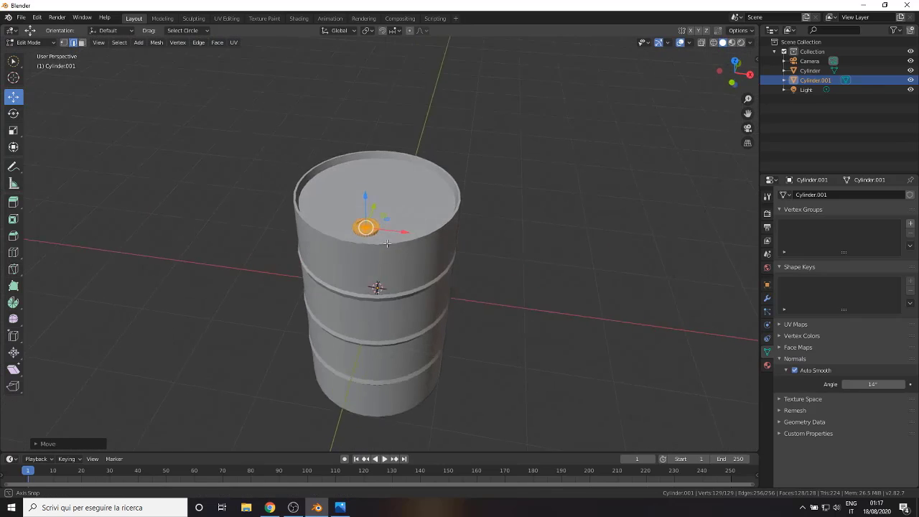
click(29, 42)
click(29, 47)
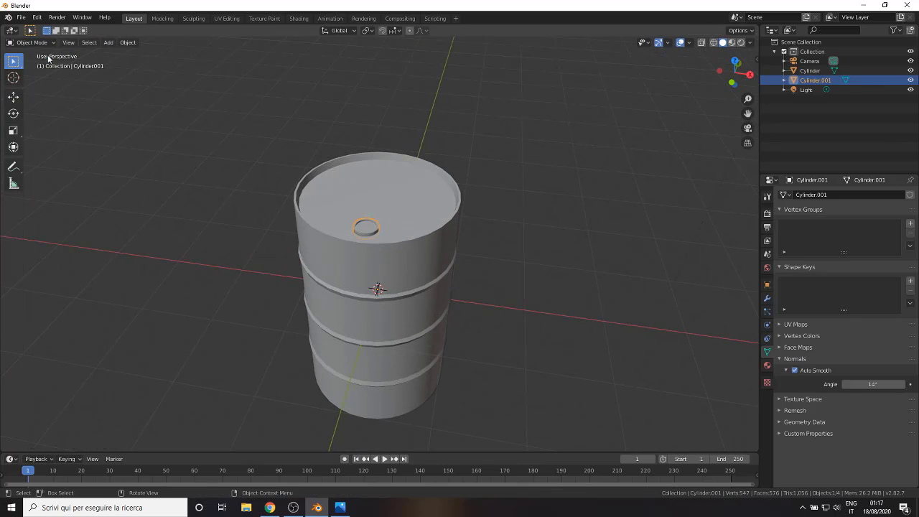
mouse_move(216, 180)
middle_down()
mouse_move(284, 248)
mouse_move(340, 263)
mouse_move(318, 273)
mouse_move(339, 292)
mouse_move(379, 299)
mouse_move(334, 294)
mouse_move(338, 324)
mouse_move(176, 322)
mouse_move(221, 280)
mouse_move(350, 312)
middle_up()
scroll(340, 269, down, 3)
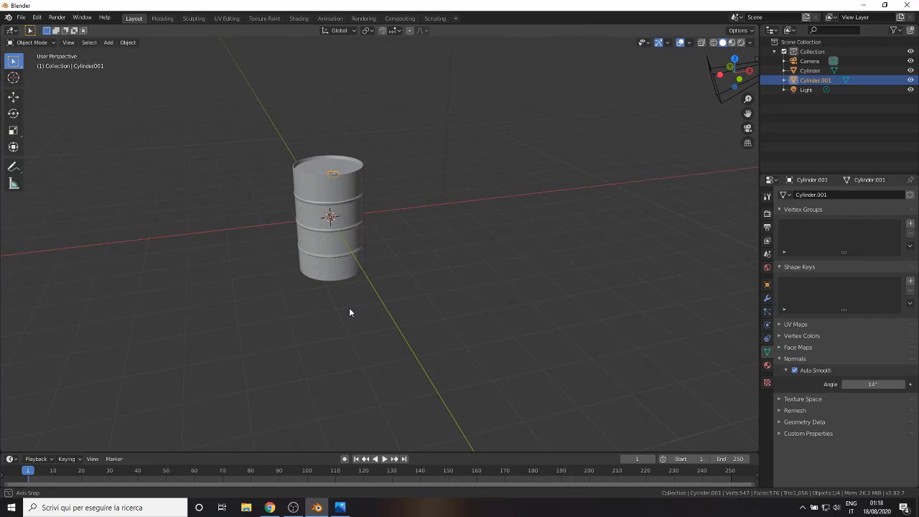
mouse_move(301, 232)
middle_down()
mouse_move(322, 304)
mouse_move(351, 270)
mouse_move(280, 262)
mouse_move(345, 273)
middle_up()
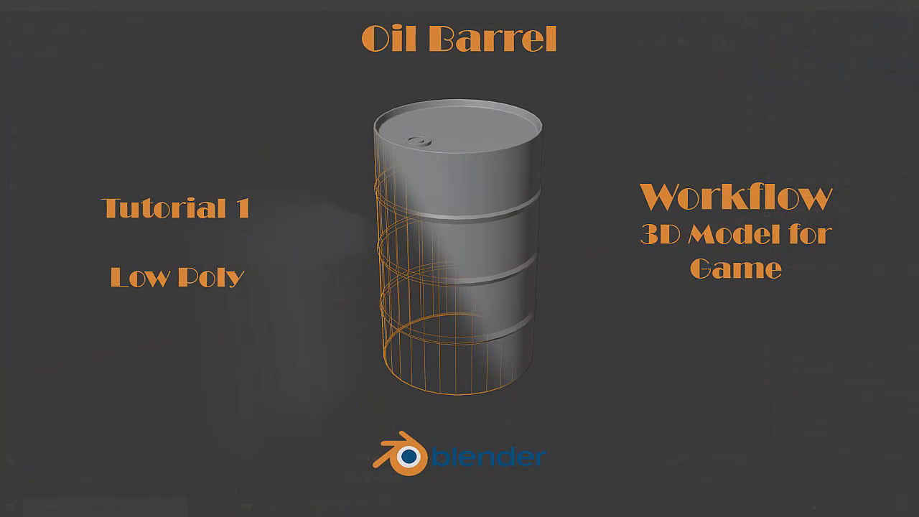